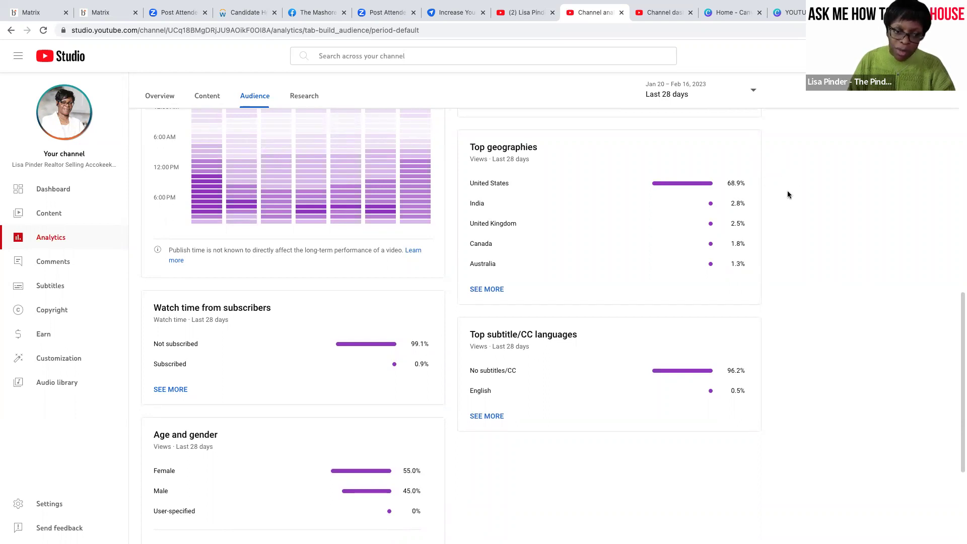
Review the channel's audience analytics for the last 28 days, including geographies, subtitle languages, watch time from subscribers, age and gender
scroll(789, 194, "down", 3)
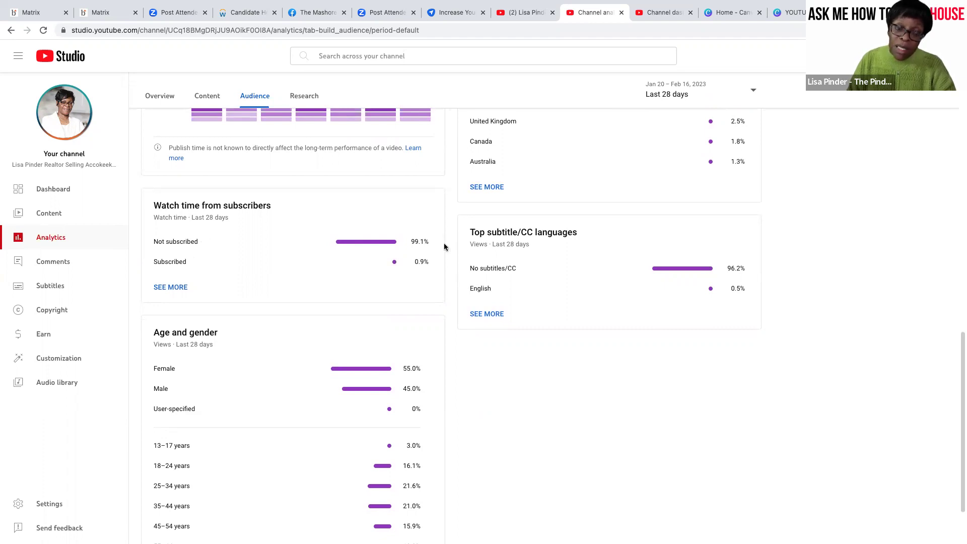
scroll(445, 247, "down", 3)
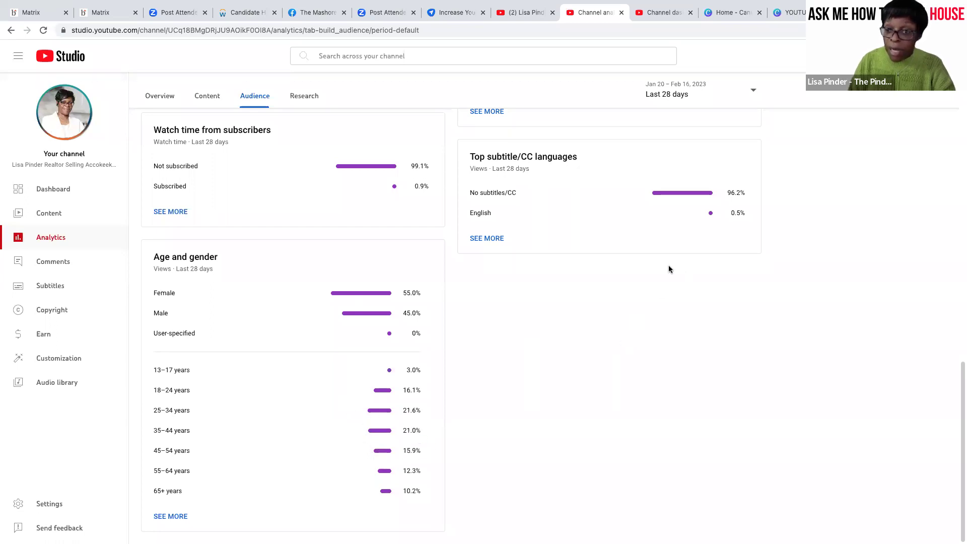
scroll(876, 304, "up", 4)
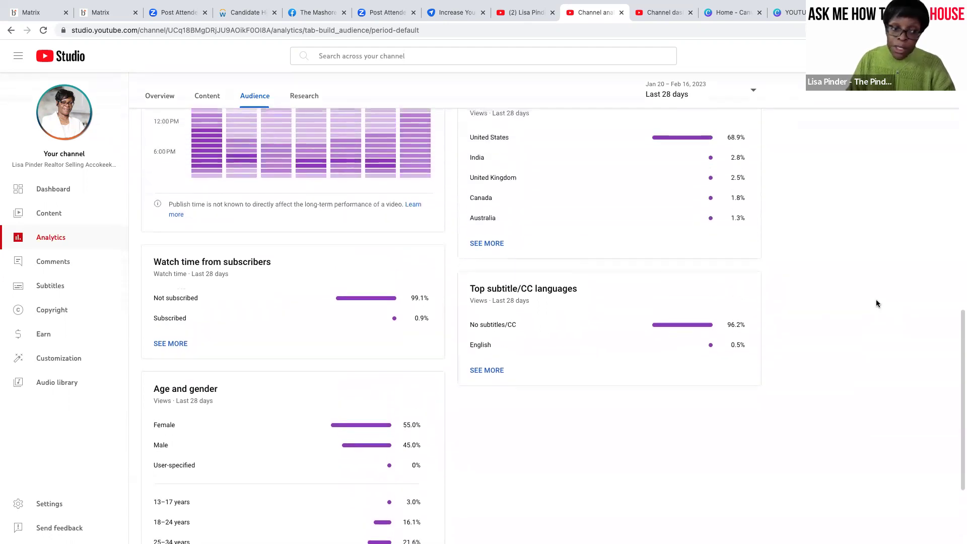
scroll(877, 303, "up", 10)
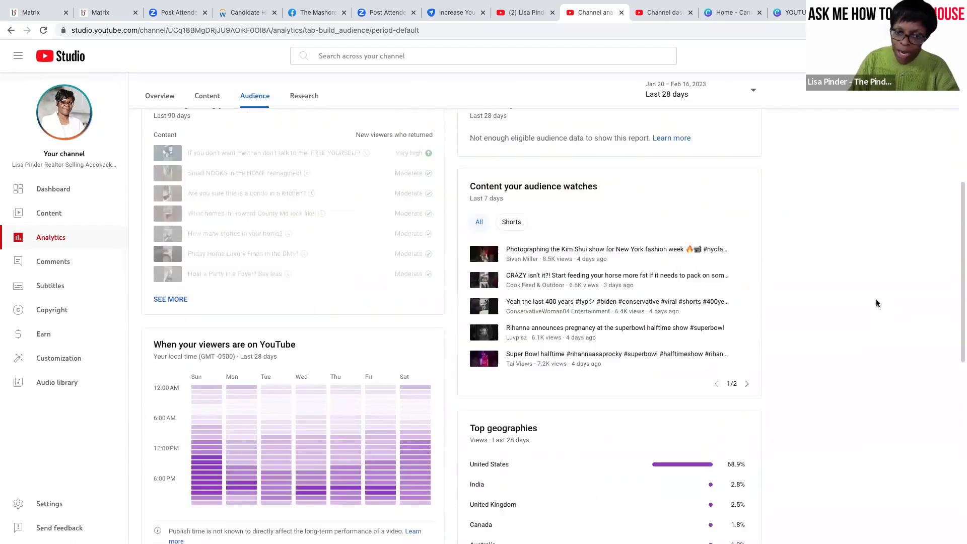
scroll(875, 299, "up", 1)
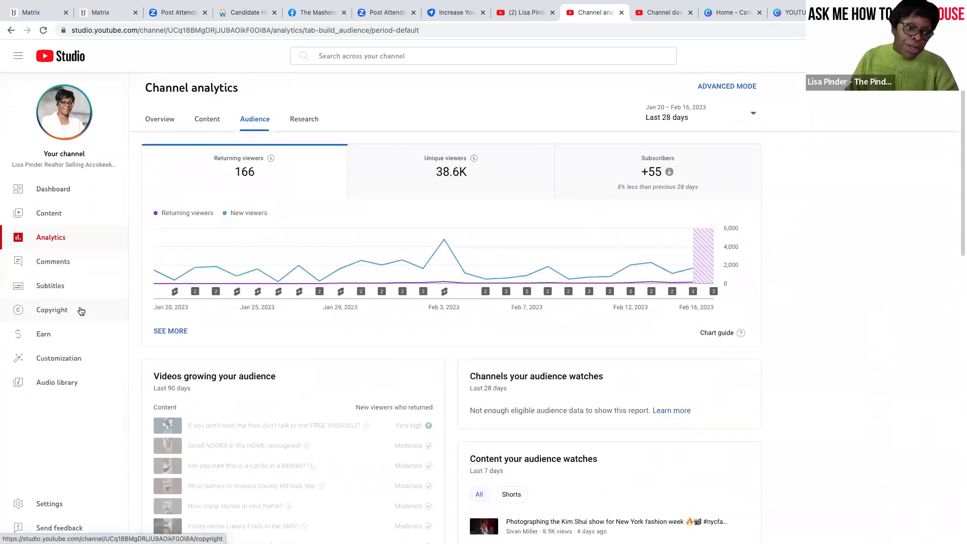
Open the channel monetization page and examine the partner benefits and the requirements for joining the YouTube Partner Program
left_click(78, 337)
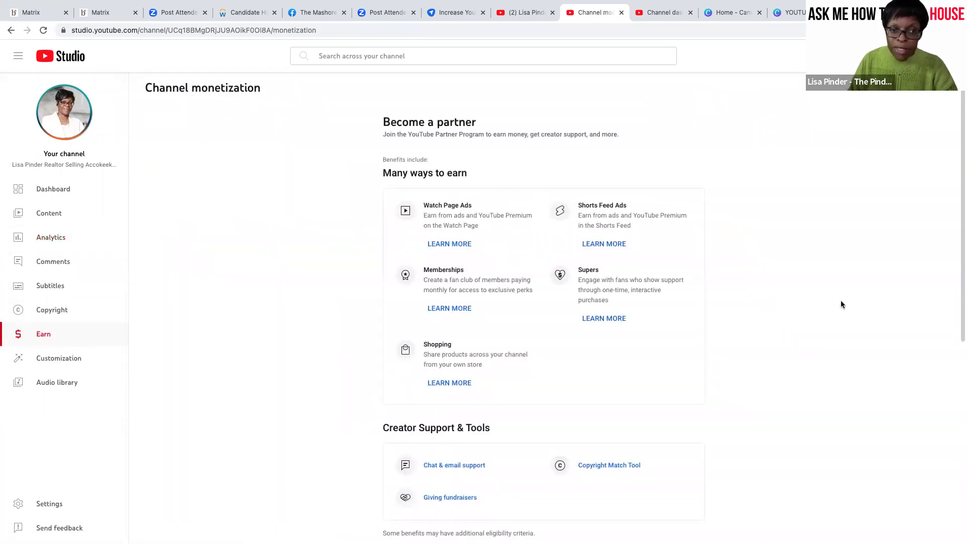
scroll(841, 302, "down", 6)
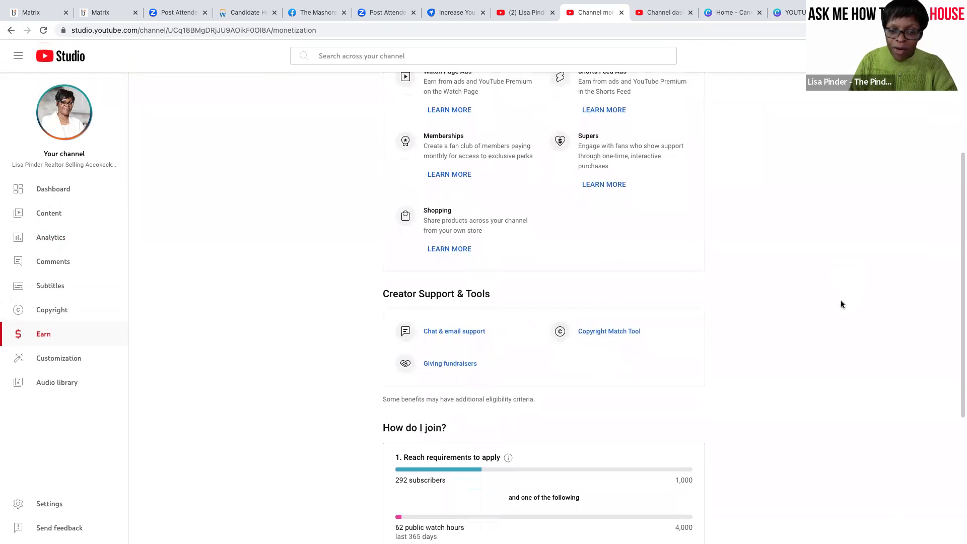
scroll(841, 304, "down", 1)
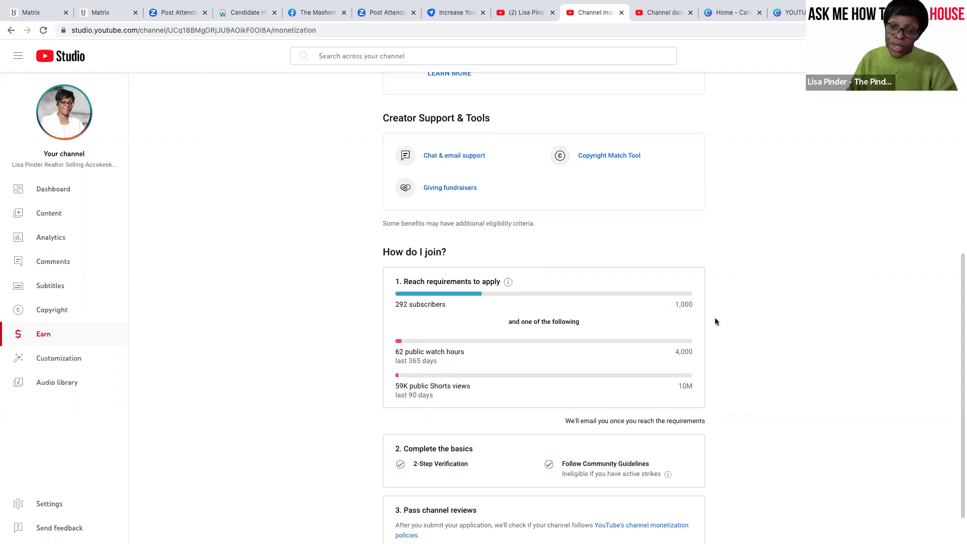
scroll(714, 321, "down", 1)
scroll(716, 321, "down", 1)
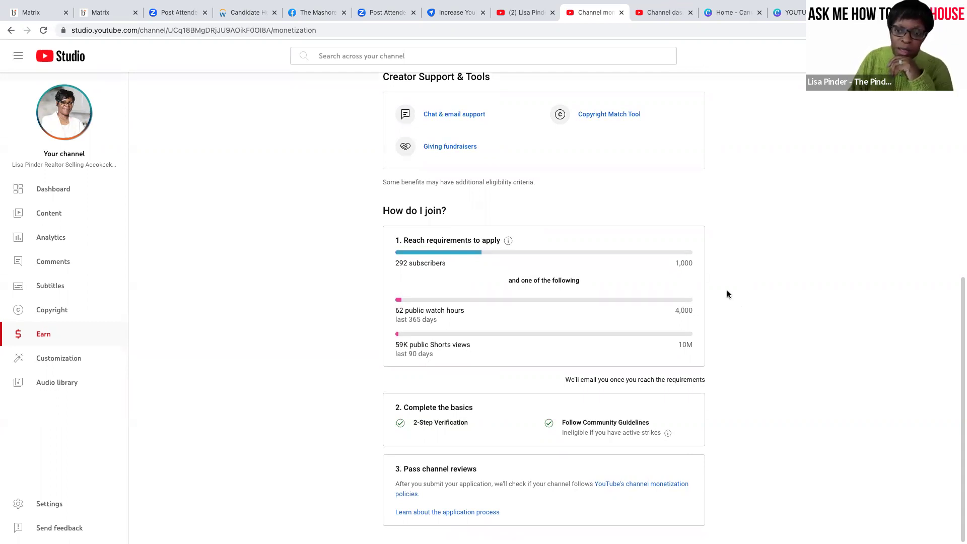
scroll(727, 294, "up", 3)
scroll(727, 294, "up", 2)
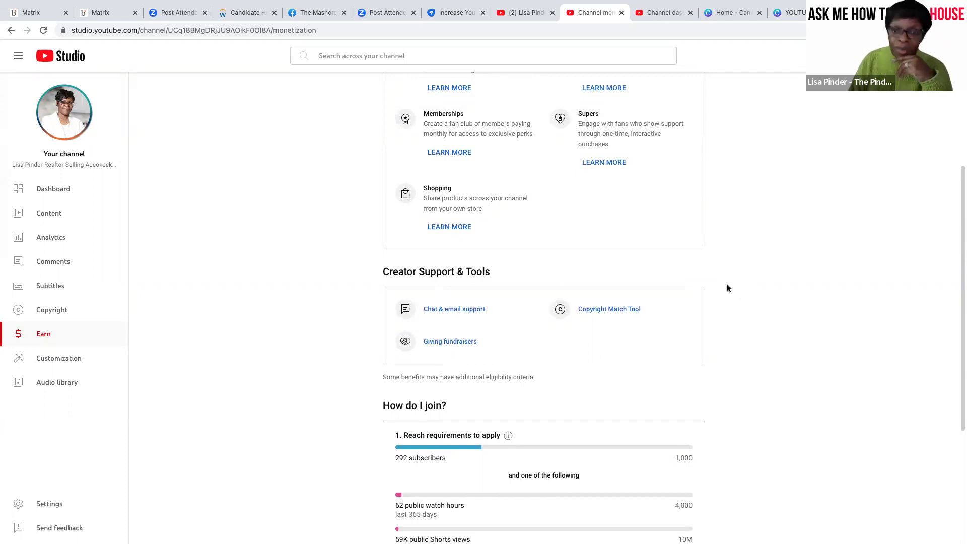
scroll(727, 287, "up", 3)
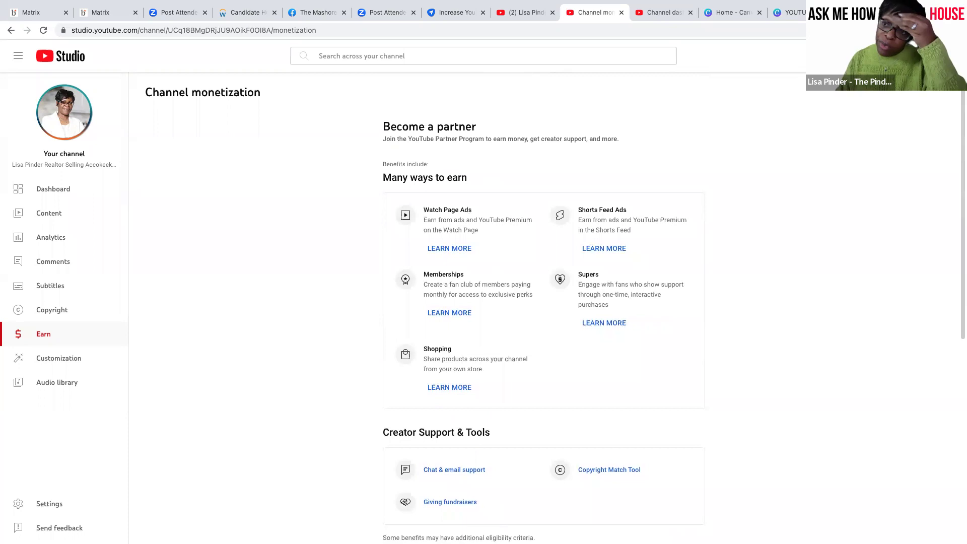
left_click(901, 56)
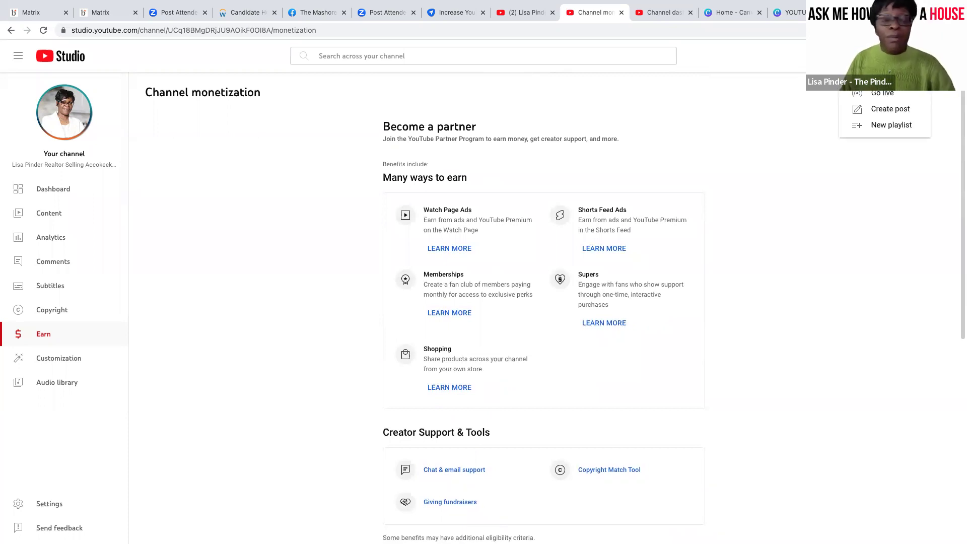
left_click(887, 77)
left_click(497, 351)
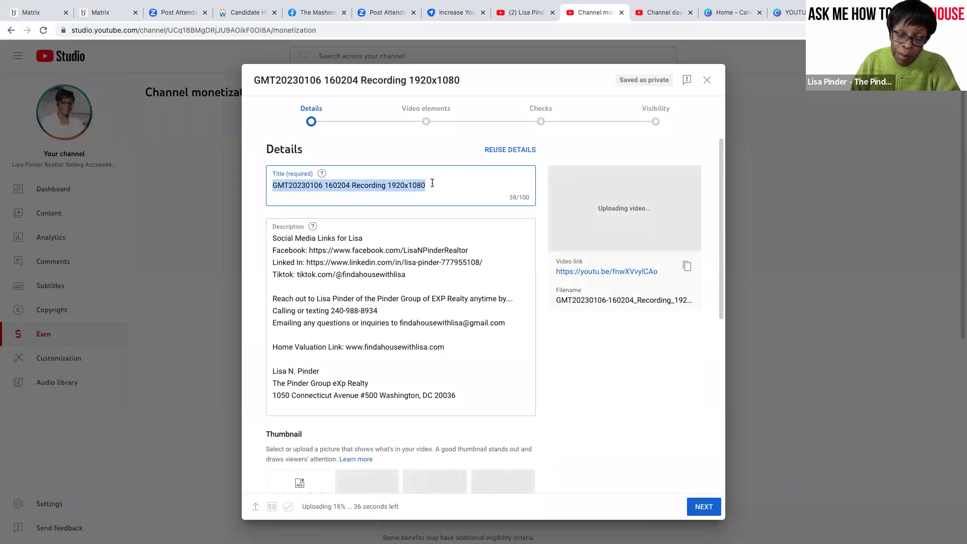
type("Z")
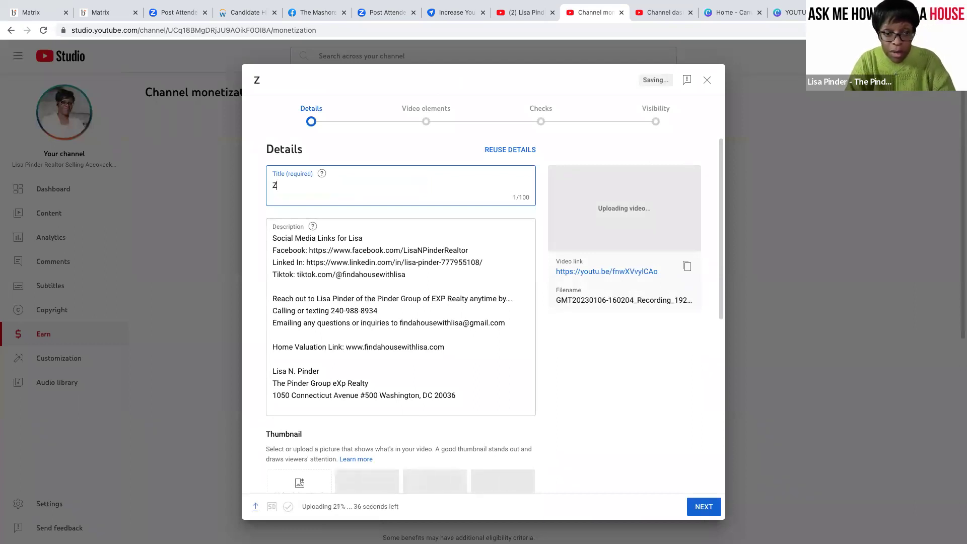
type("oom Recording")
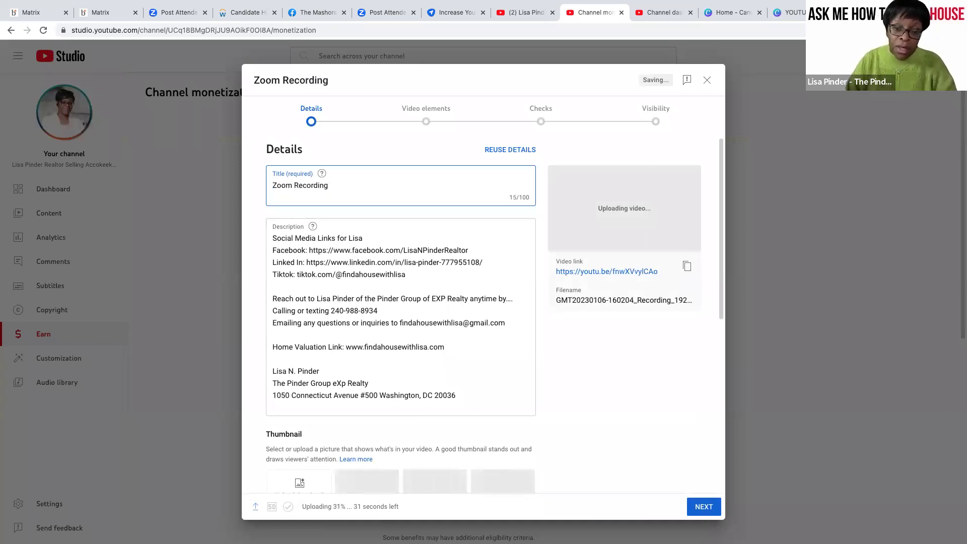
left_click(404, 243)
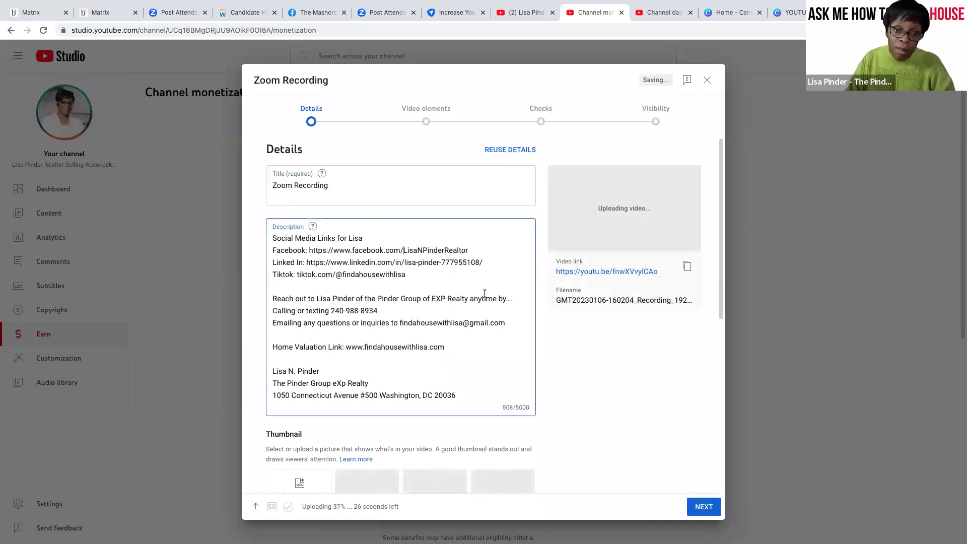
Add the video to the Buyer's Market and VIDEO TAKEOVER playlists
scroll(507, 268, "down", 2)
scroll(506, 268, "down", 5)
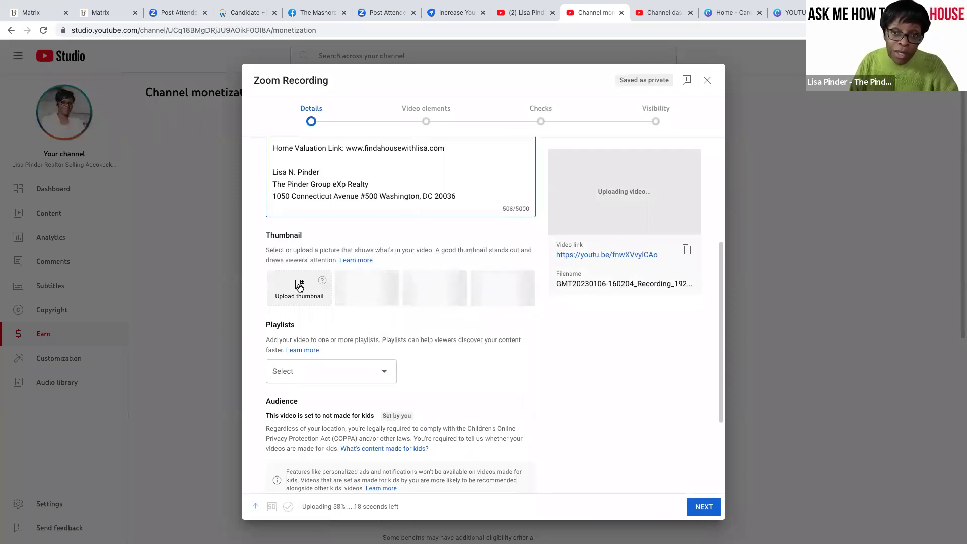
left_click(385, 367)
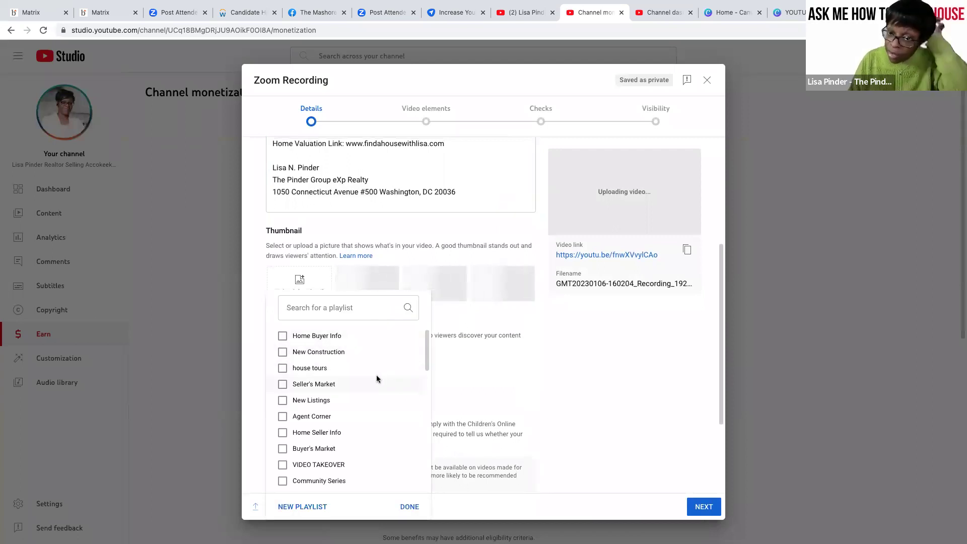
left_click(479, 351)
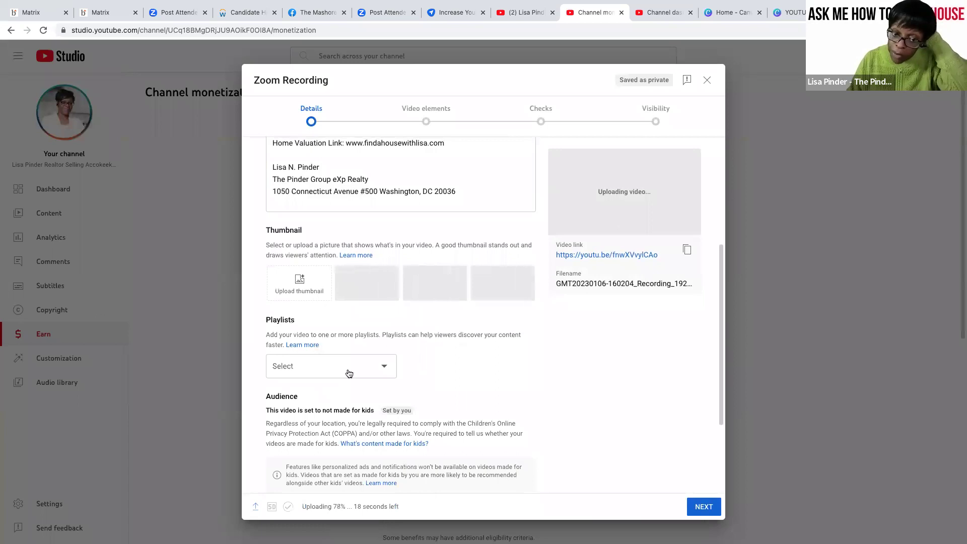
left_click(386, 369)
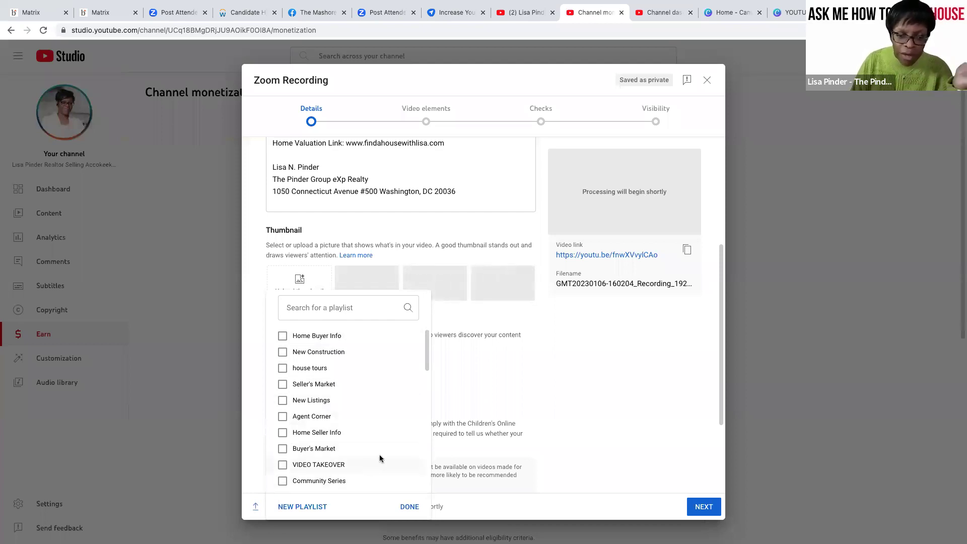
left_click(308, 453)
left_click(344, 464)
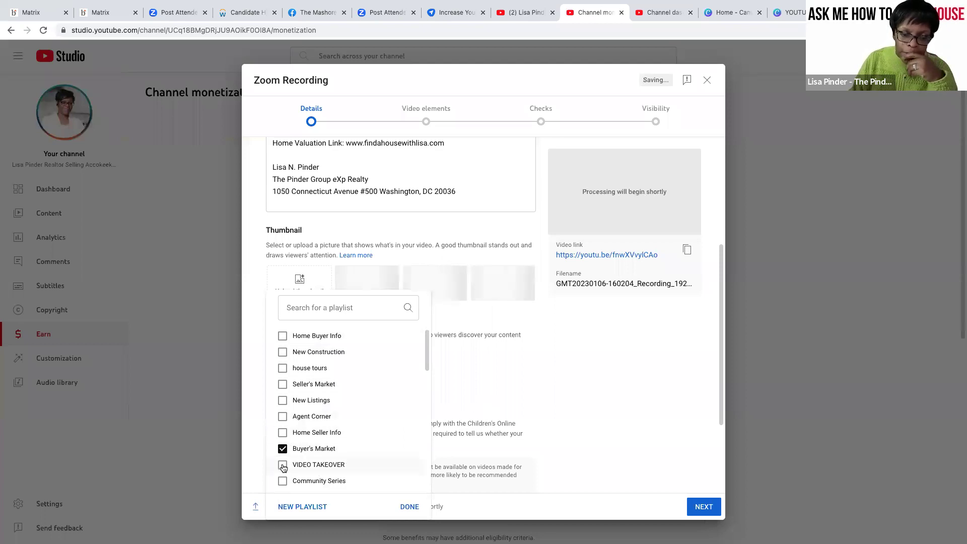
left_click(516, 414)
Upload the "Ask me how to buy a house" image as the video's custom thumbnail
scroll(520, 411, "down", 1)
scroll(520, 411, "down", 1)
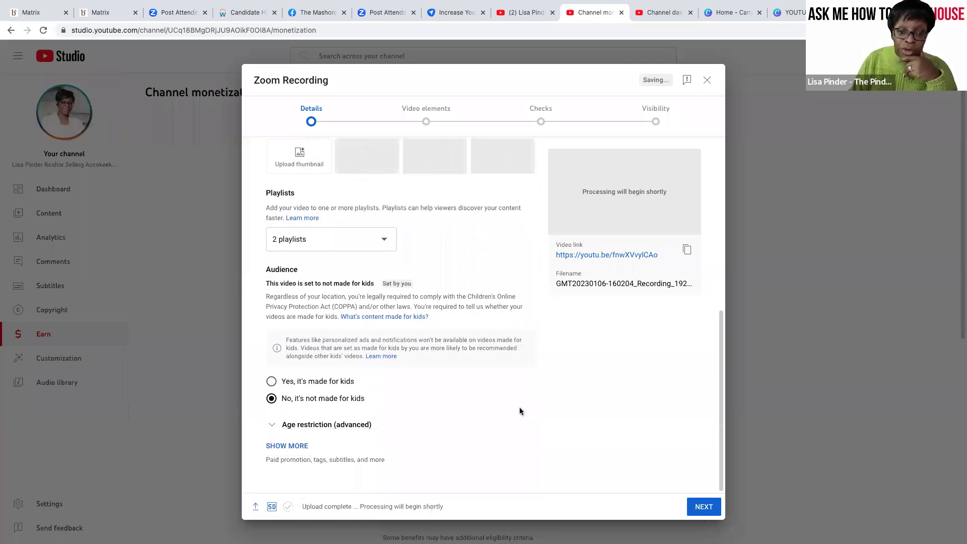
left_click(307, 157)
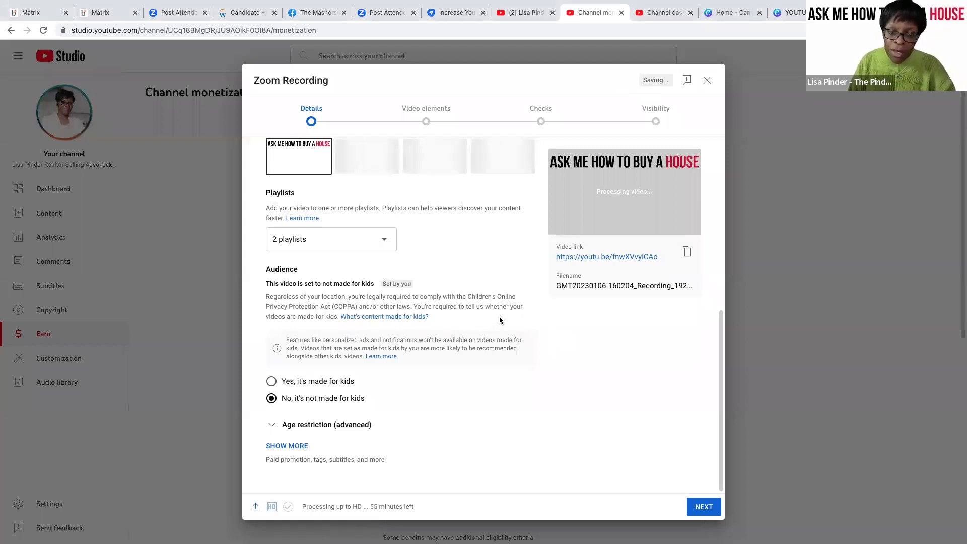
mouse_move(297, 173)
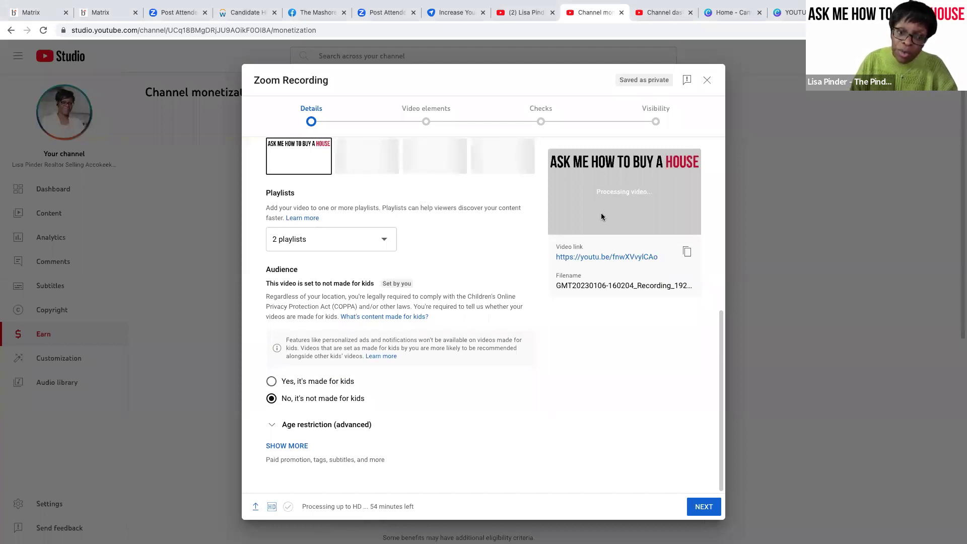
Review the audience setting and the expanded tags, language, category and comment options, and continue to the Video elements stage
scroll(391, 475, "up", 1)
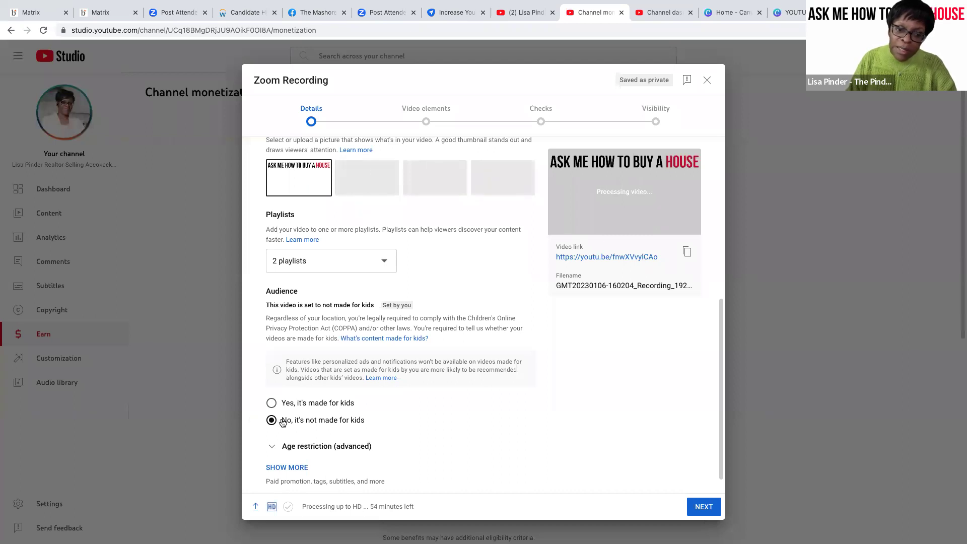
scroll(400, 430, "down", 1)
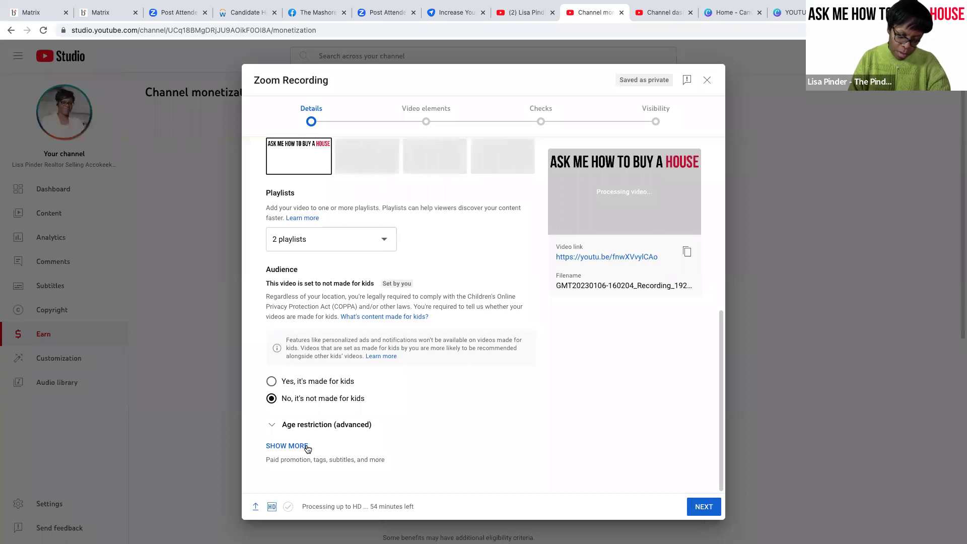
left_click(301, 448)
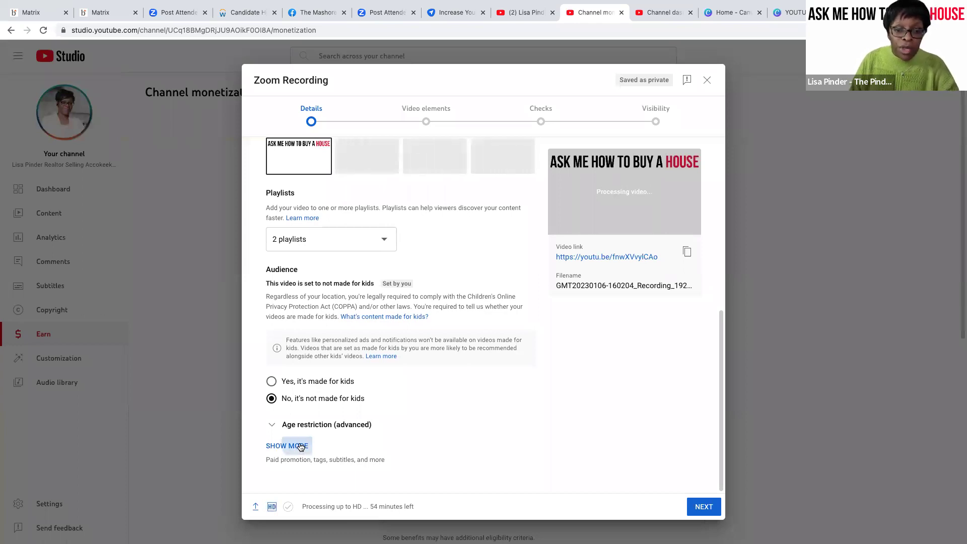
scroll(494, 438, "down", 6)
scroll(496, 408, "down", 5)
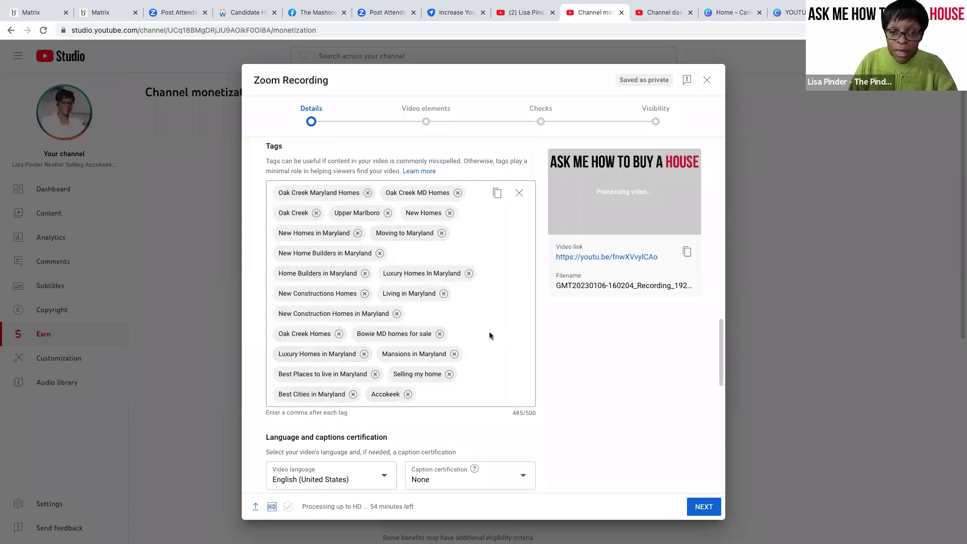
scroll(477, 338, "up", 15)
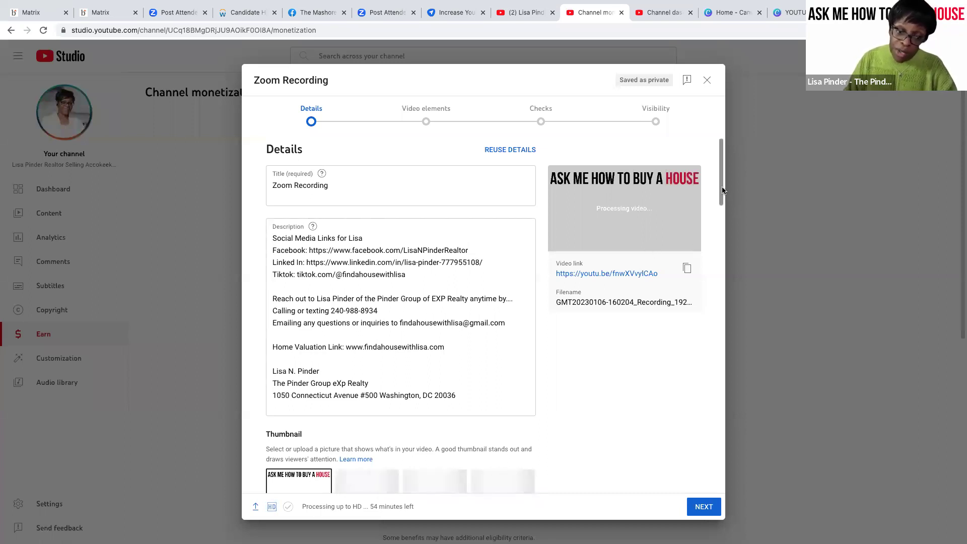
left_click_drag(723, 190, 720, 437)
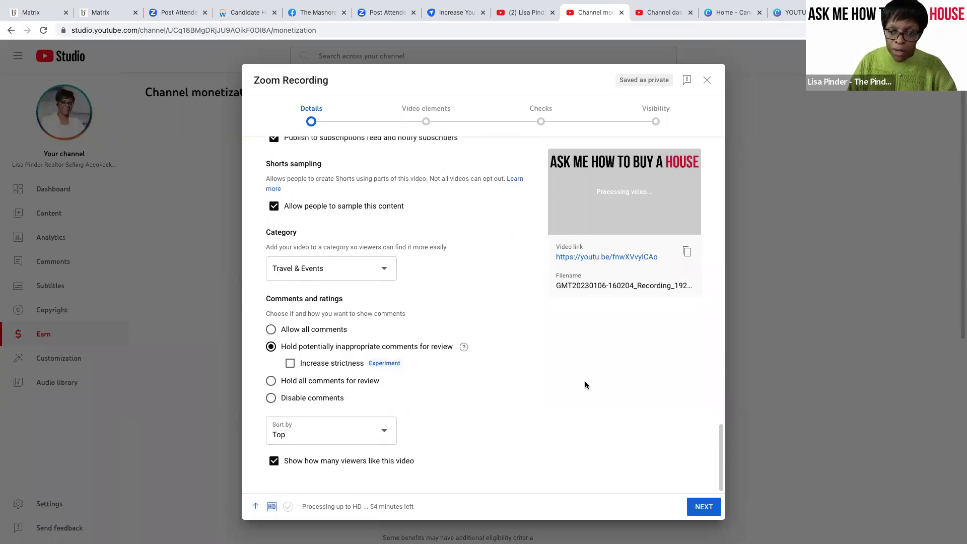
left_click_drag(585, 382, 583, 337)
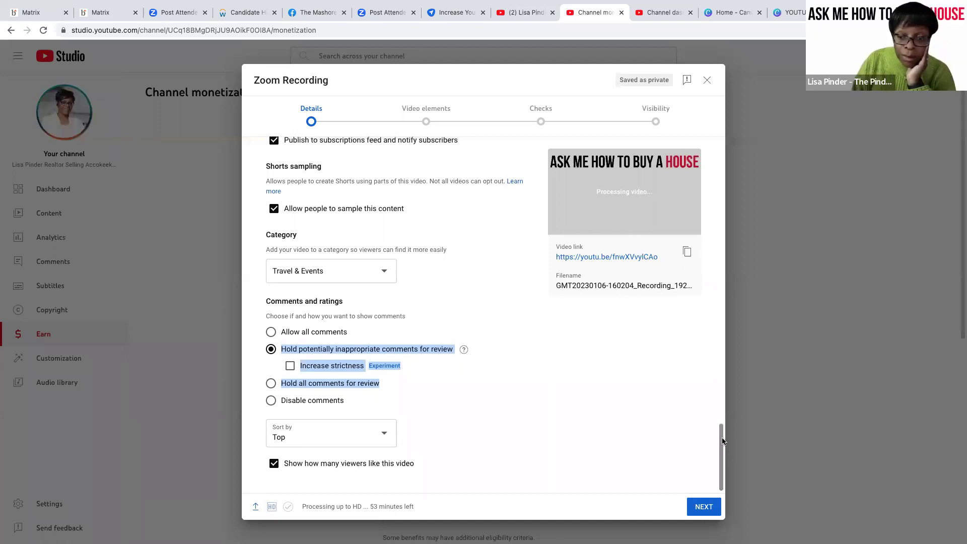
scroll(726, 441, "up", 2)
scroll(726, 442, "down", 2)
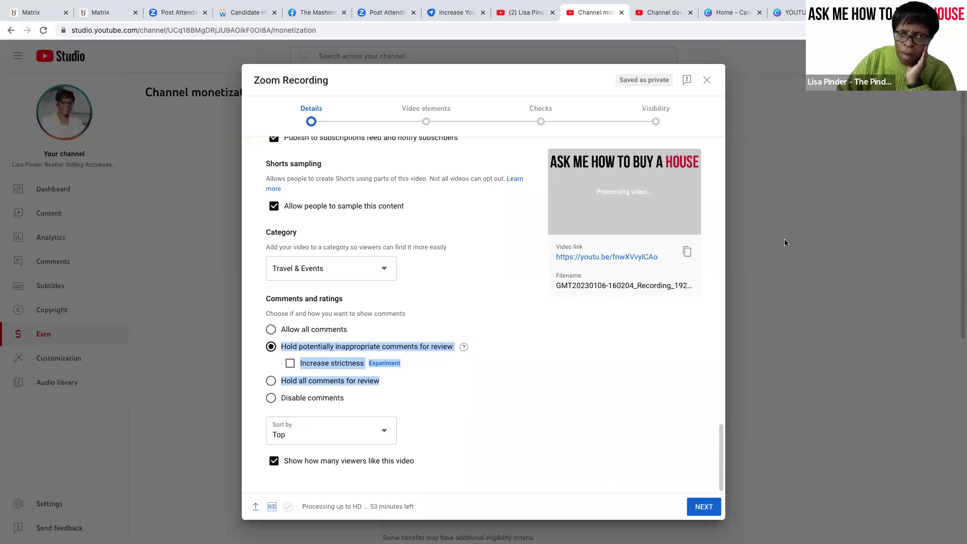
scroll(448, 364, "up", 1)
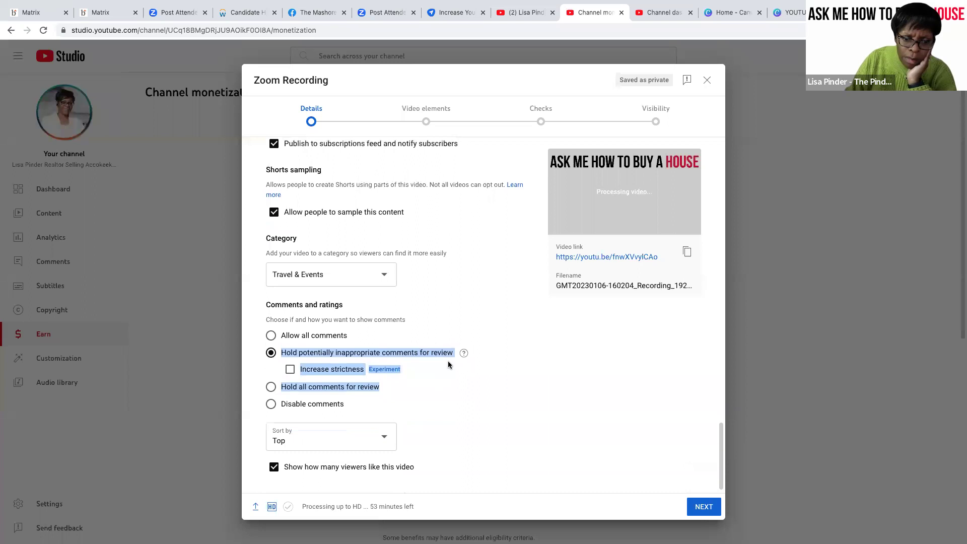
scroll(455, 360, "up", 4)
scroll(454, 359, "up", 6)
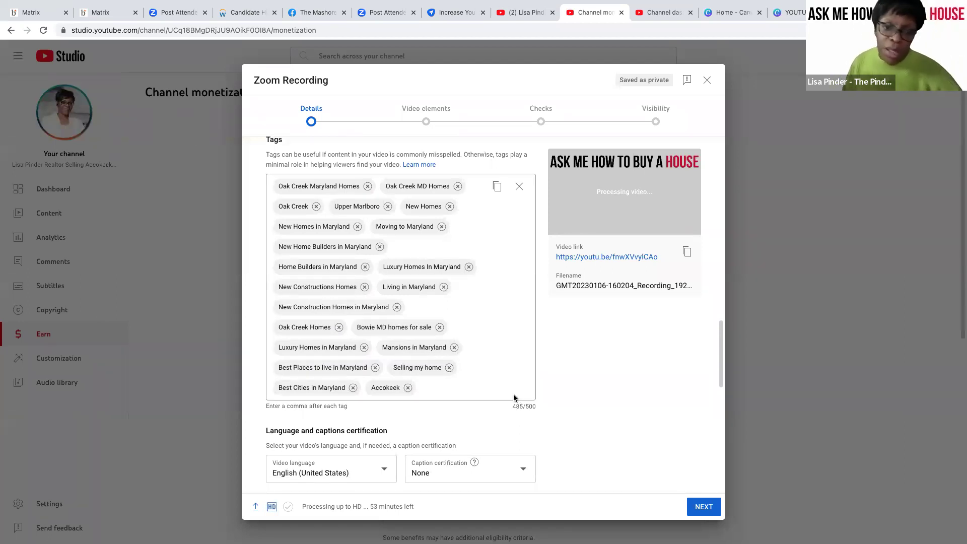
left_click(706, 506)
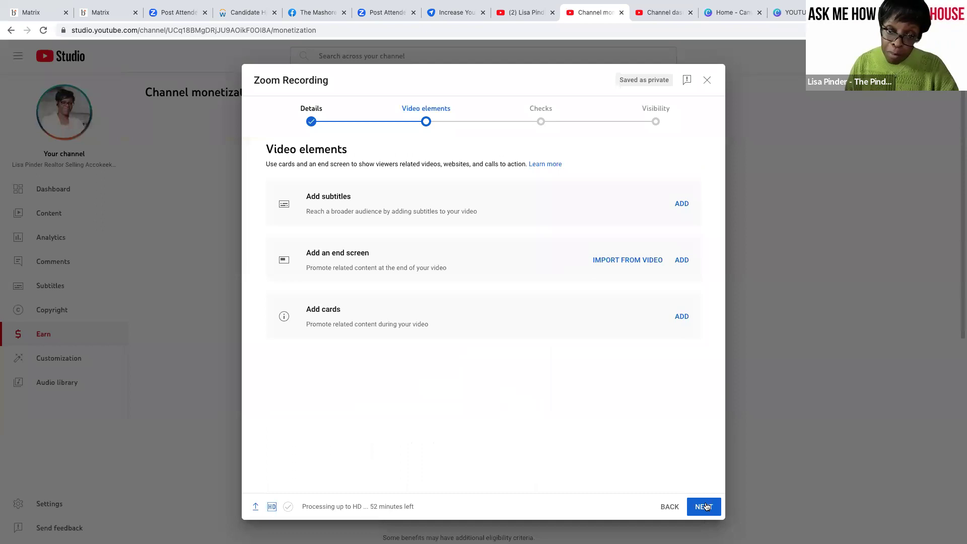
Add an end screen from the "1 video, 1 subscribe" template with both elements along the frame's upper edge, and save it
left_click(685, 262)
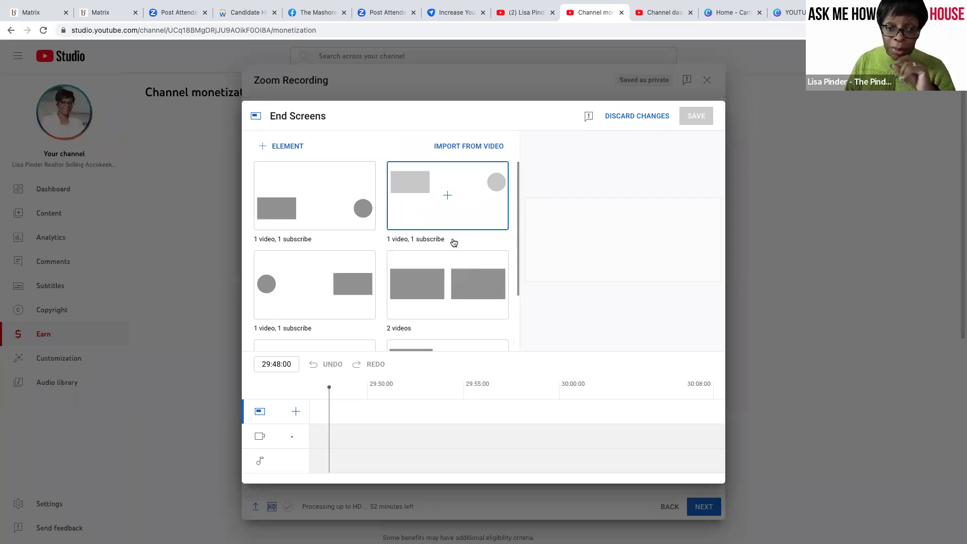
left_click(413, 211)
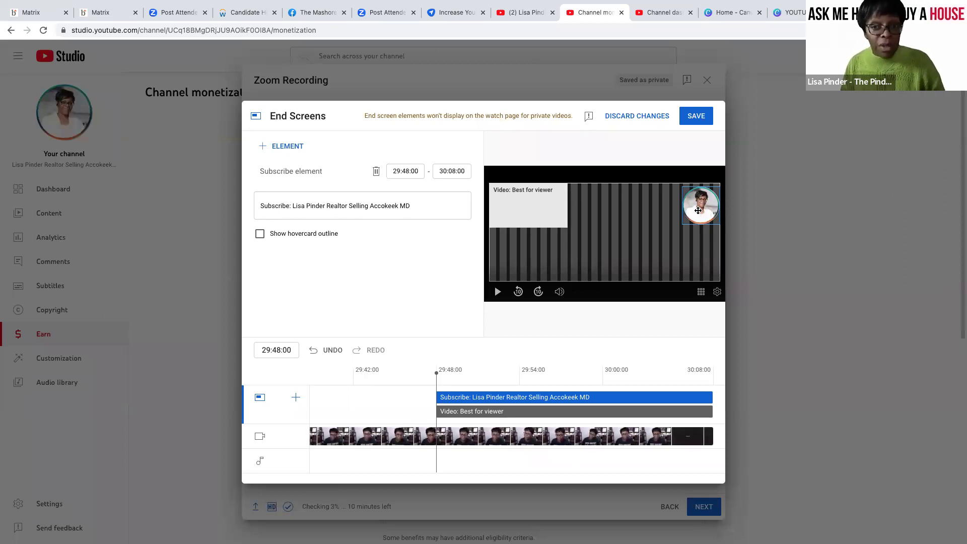
left_click(702, 114)
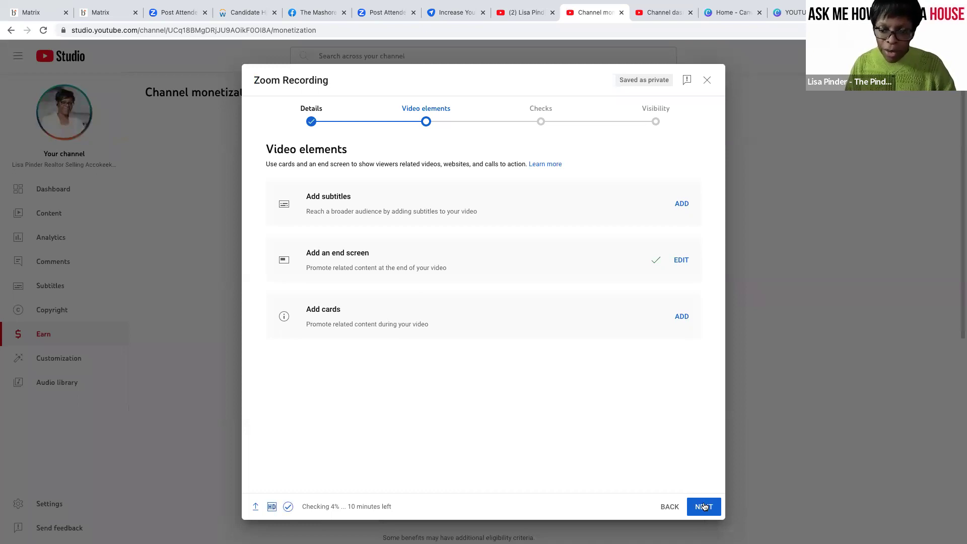
Continue through the Checks stage to Visibility, choose the Schedule option, and close the upload to leave the video as a draft
left_click(704, 506)
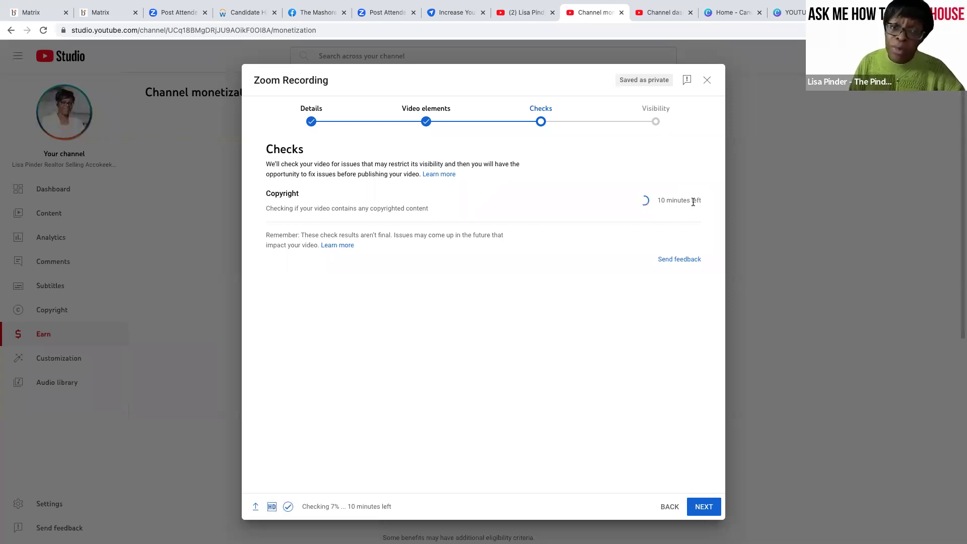
left_click(704, 508)
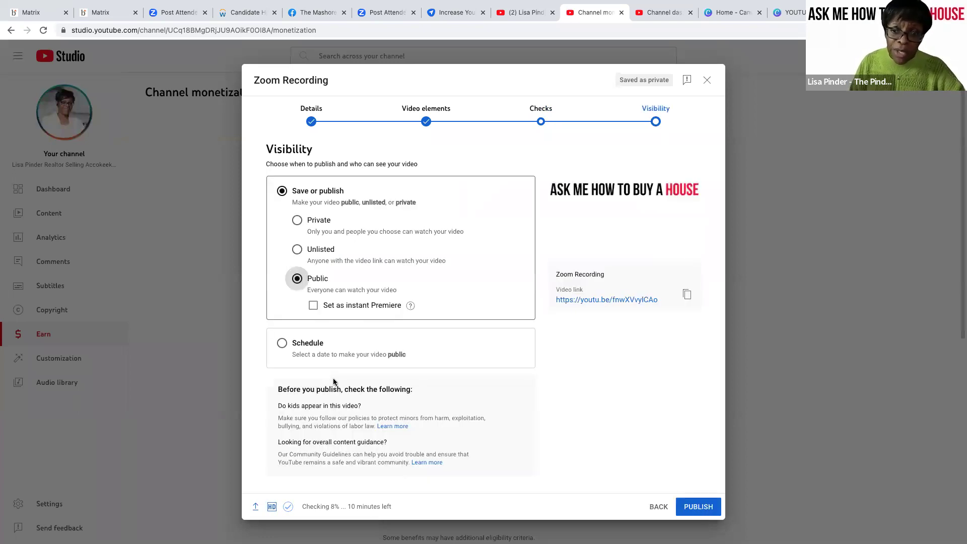
left_click(281, 344)
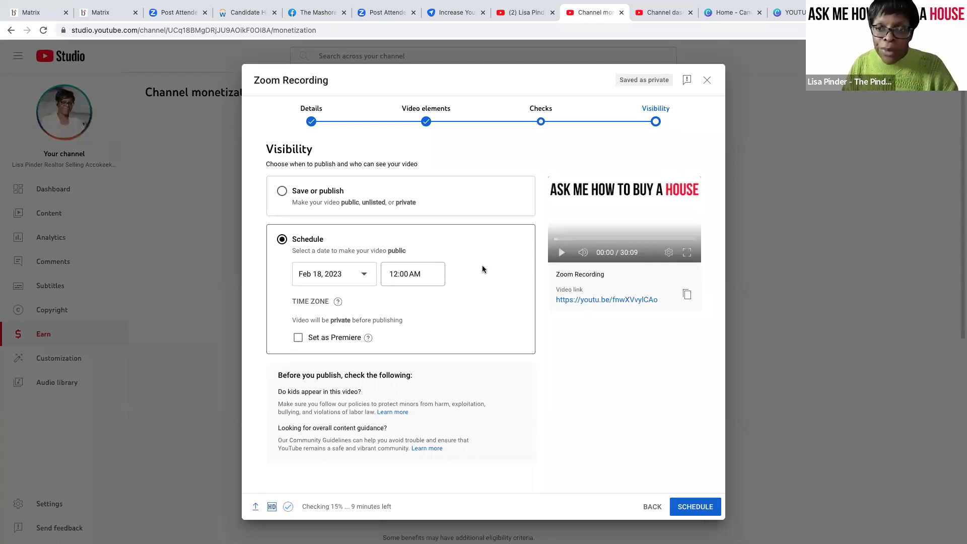
left_click(708, 81)
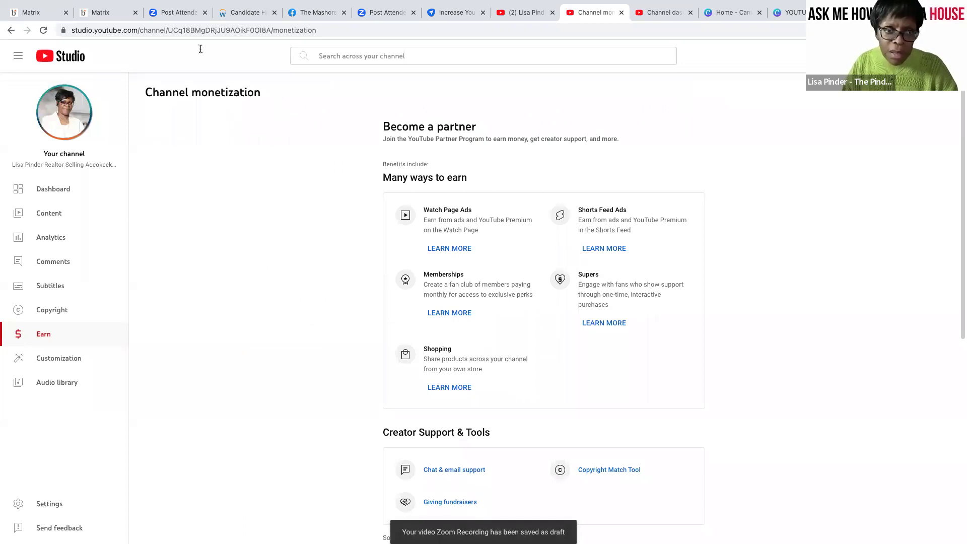
Return to the channel dashboard and open the channel's public page
left_click(72, 191)
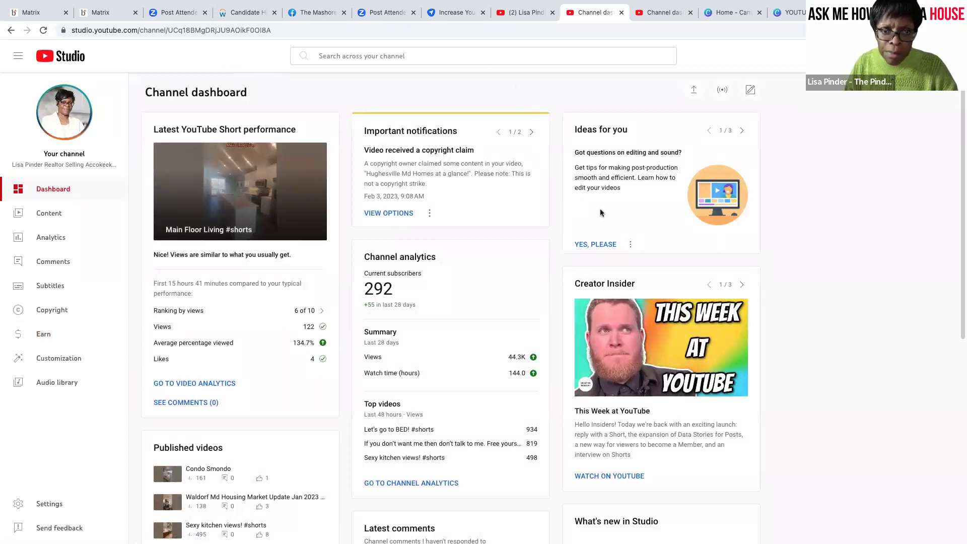
scroll(505, 229, "down", 1)
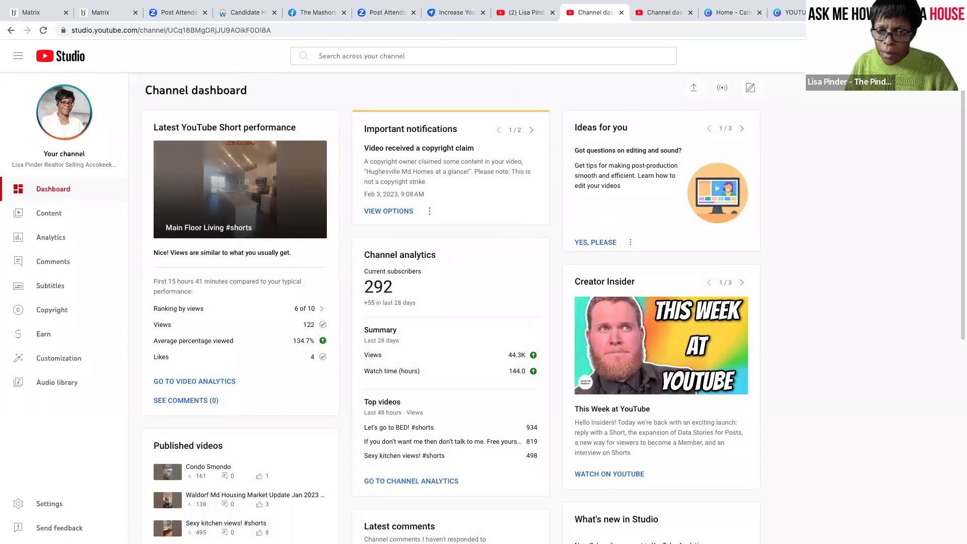
left_click(948, 56)
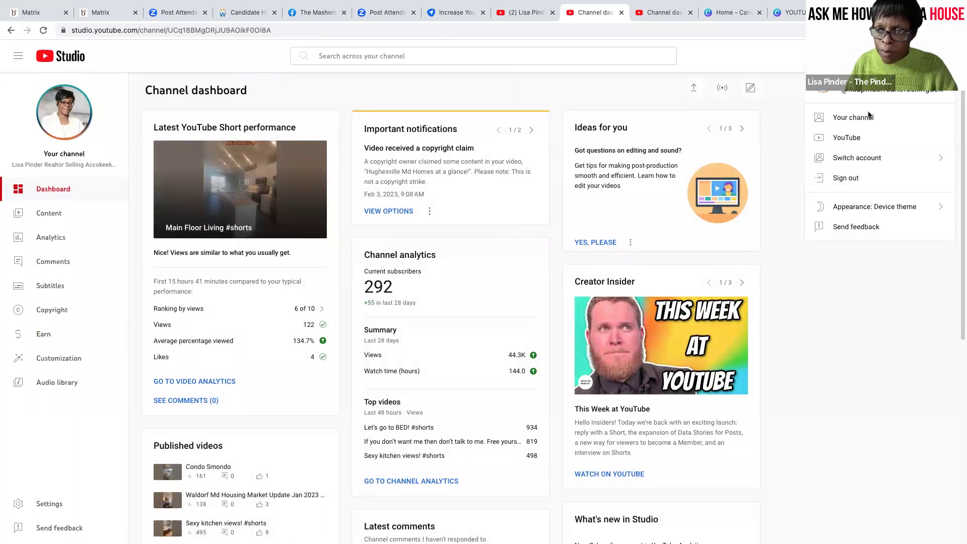
left_click(832, 119)
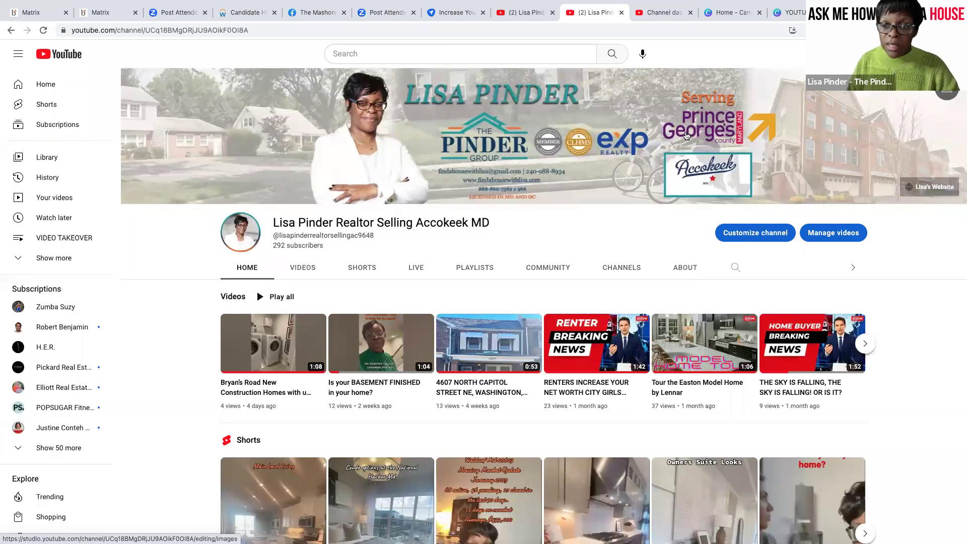
Open channel customization and review the layout, branding and basic info settings, including description, channel URLs, links and contact info
left_click(767, 235)
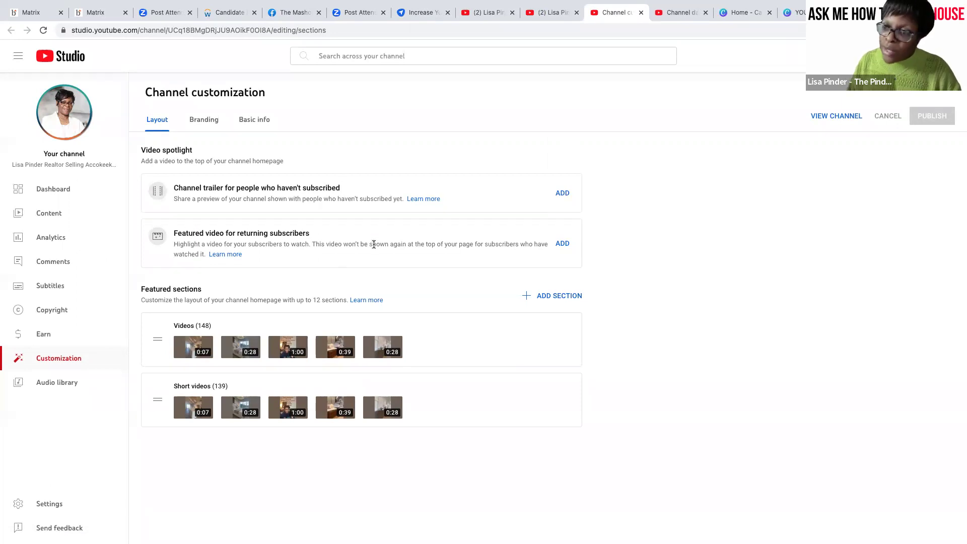
left_click(206, 124)
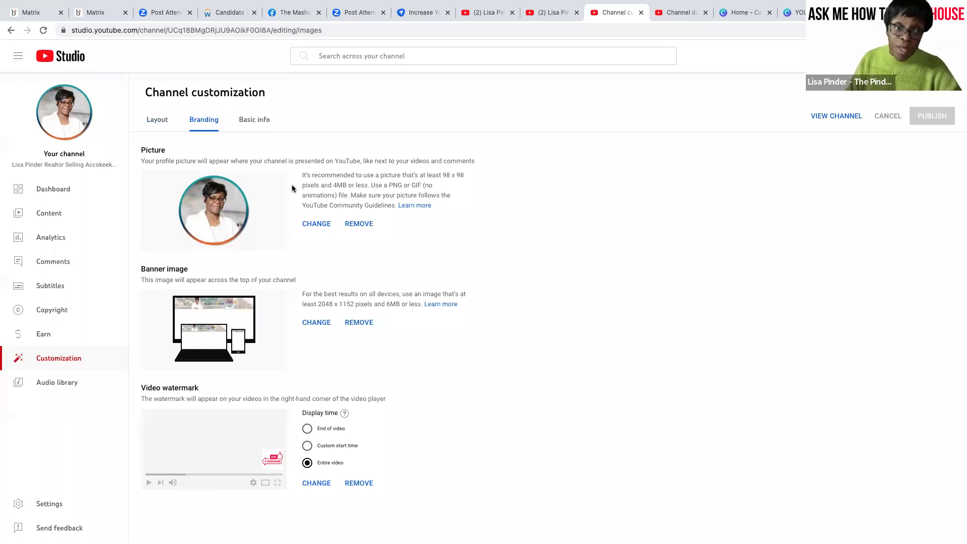
left_click(263, 115)
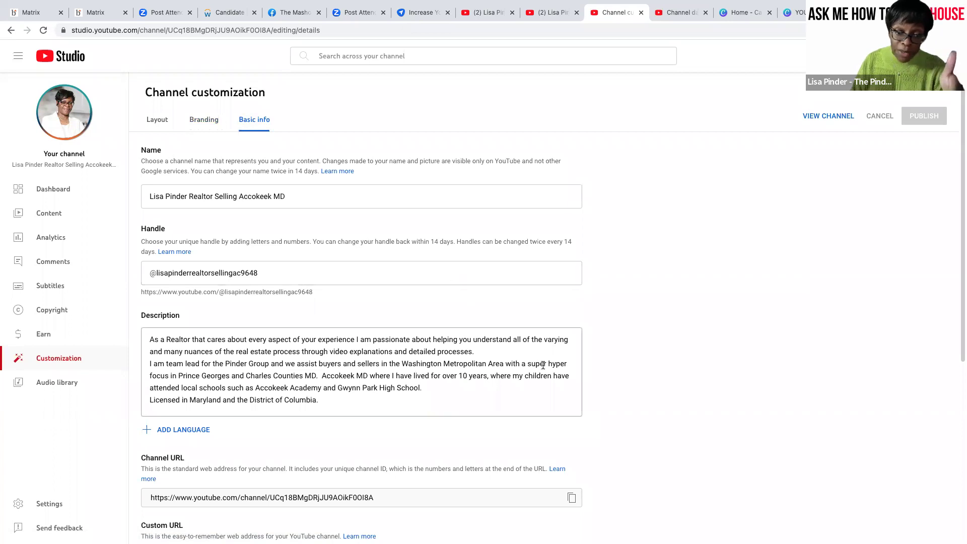
scroll(590, 346, "down", 3)
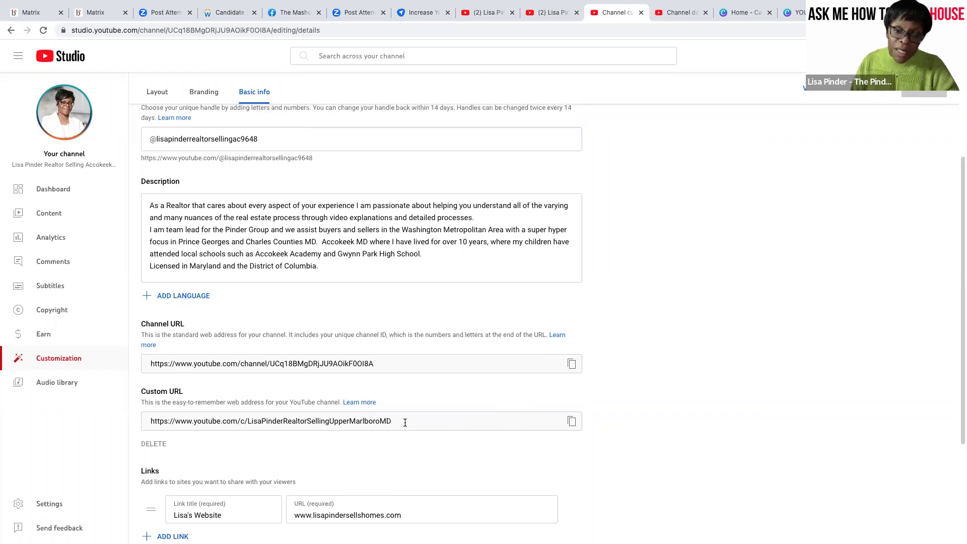
scroll(409, 421, "up", 1)
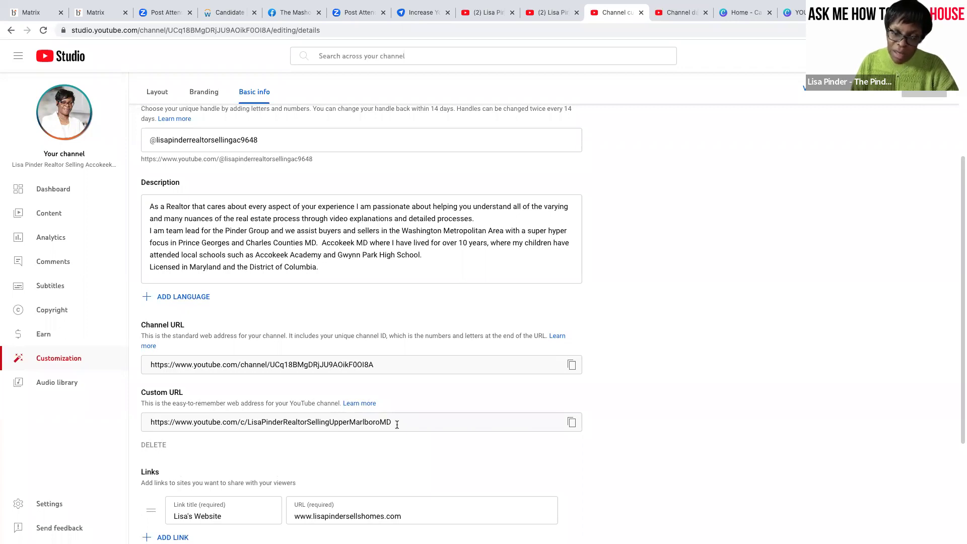
scroll(648, 389, "down", 3)
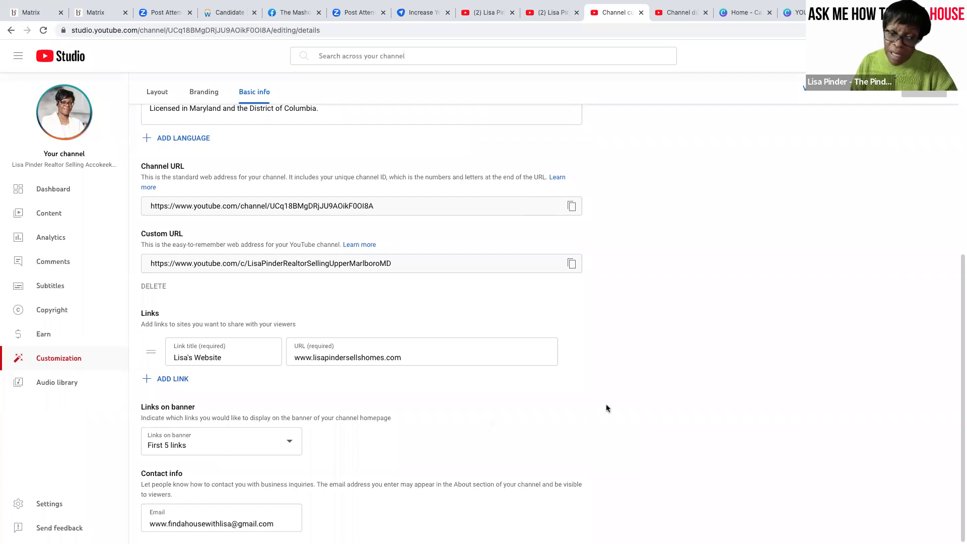
scroll(599, 402, "up", 6)
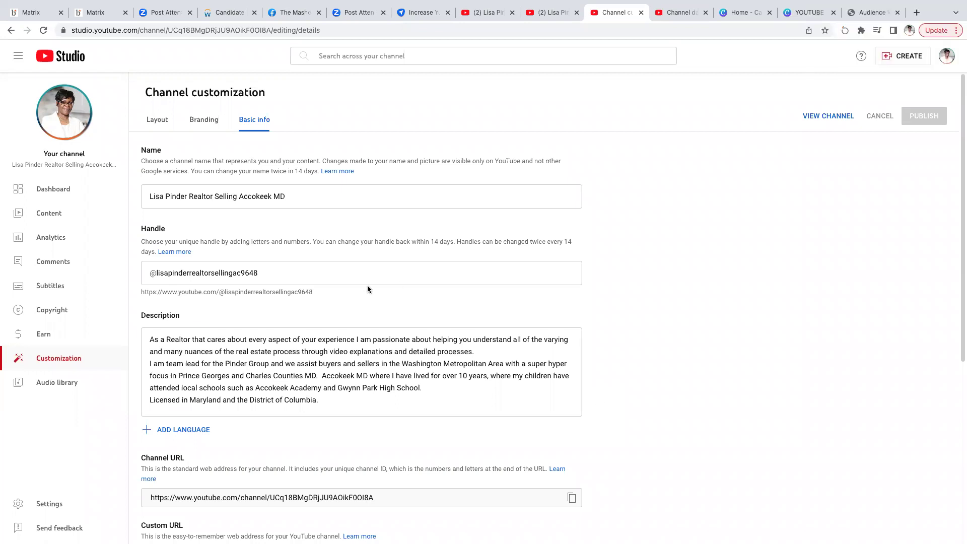
left_click(205, 124)
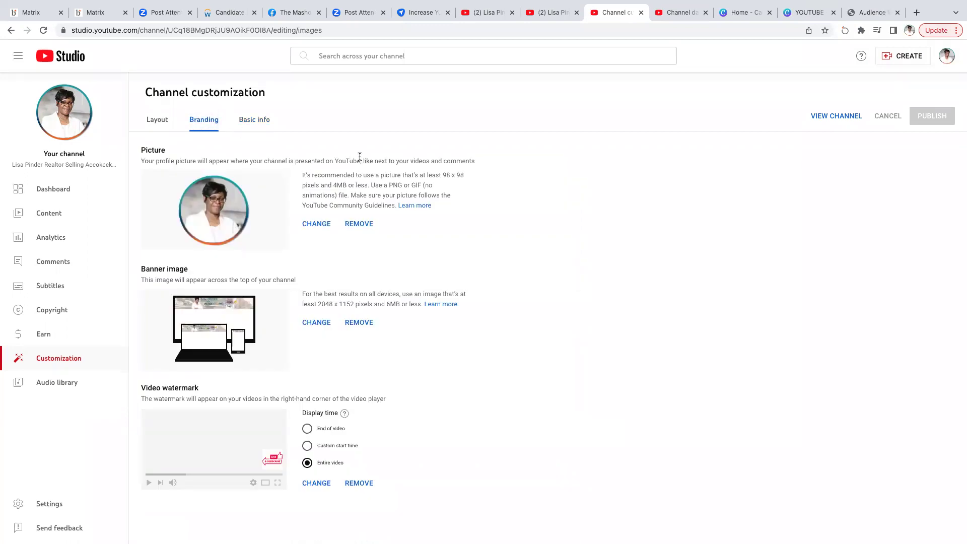
left_click(157, 123)
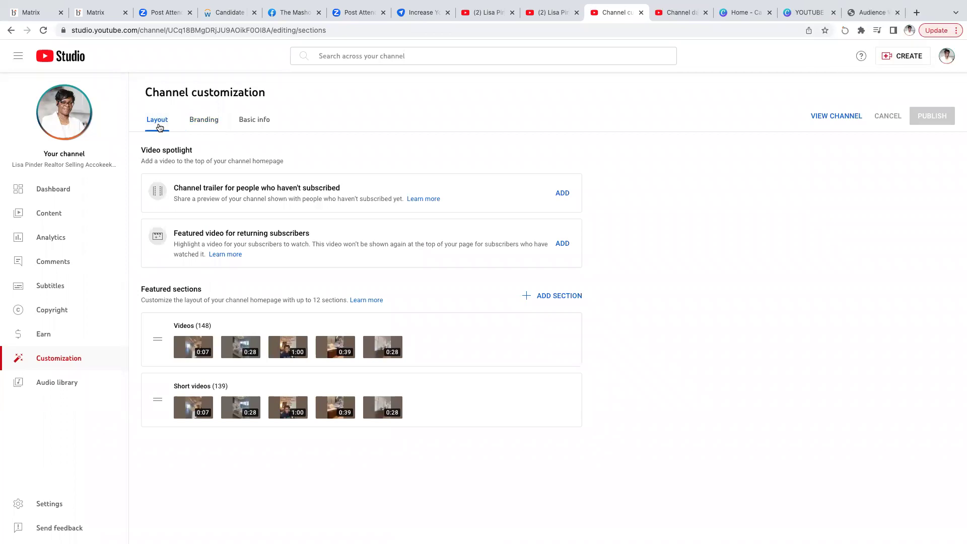
Go back to the channel dashboard and switch from Studio to the YouTube home page
left_click(90, 190)
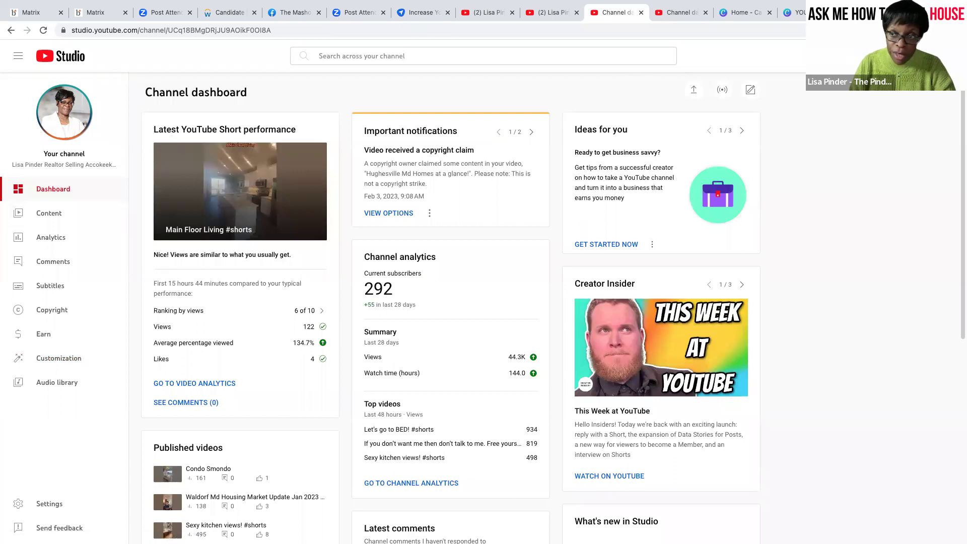
left_click(85, 57)
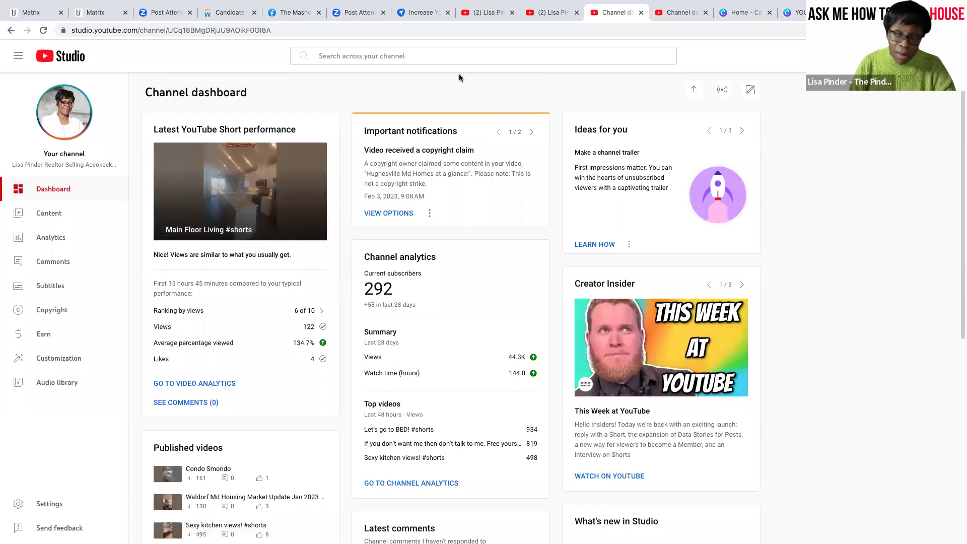
left_click(941, 56)
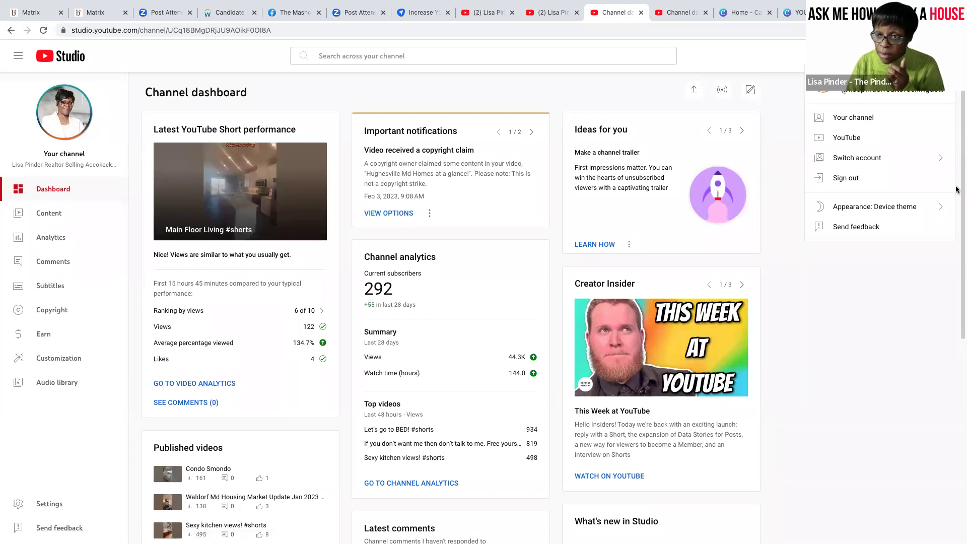
left_click(855, 137)
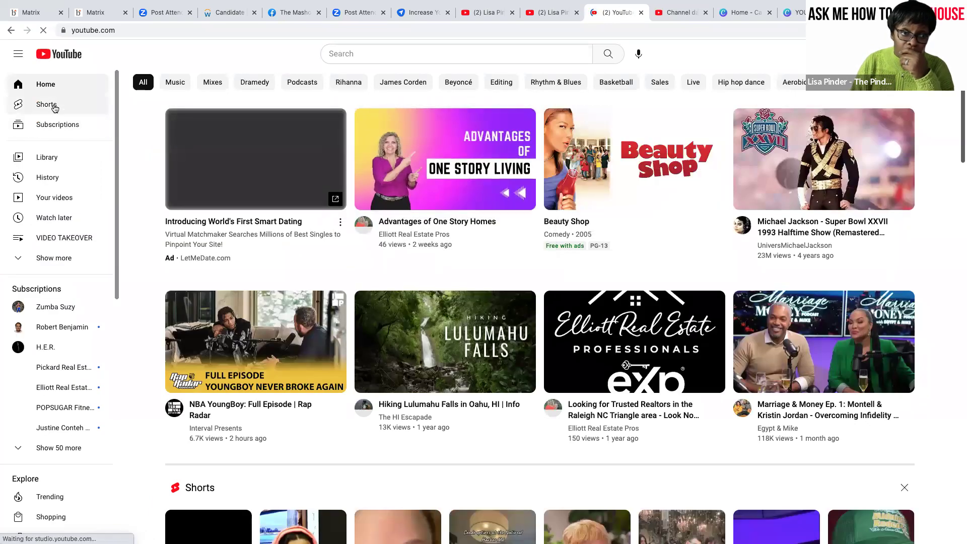
Open the Shorts feed and browse through successive short videos to examine how other creators present them
left_click(55, 108)
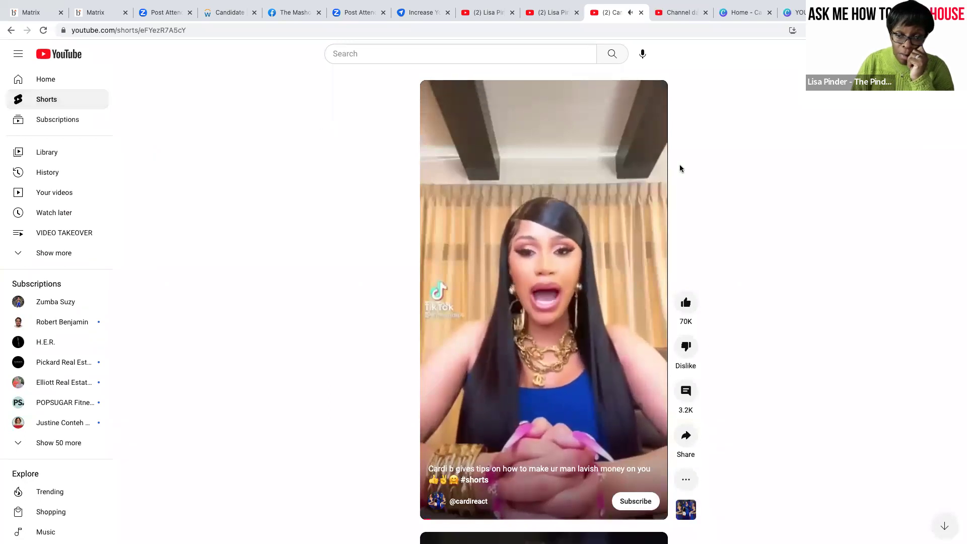
scroll(680, 168, "down", 2)
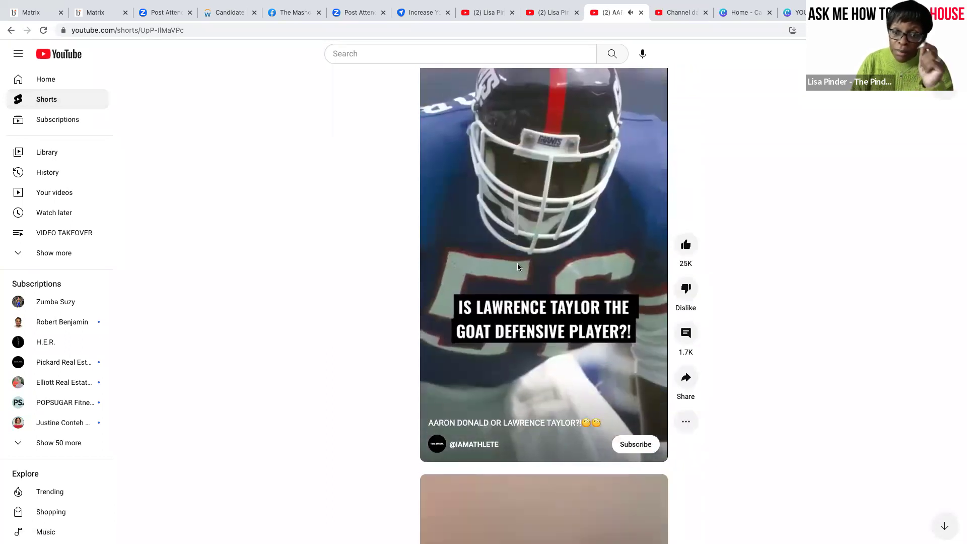
scroll(537, 268, "up", 1)
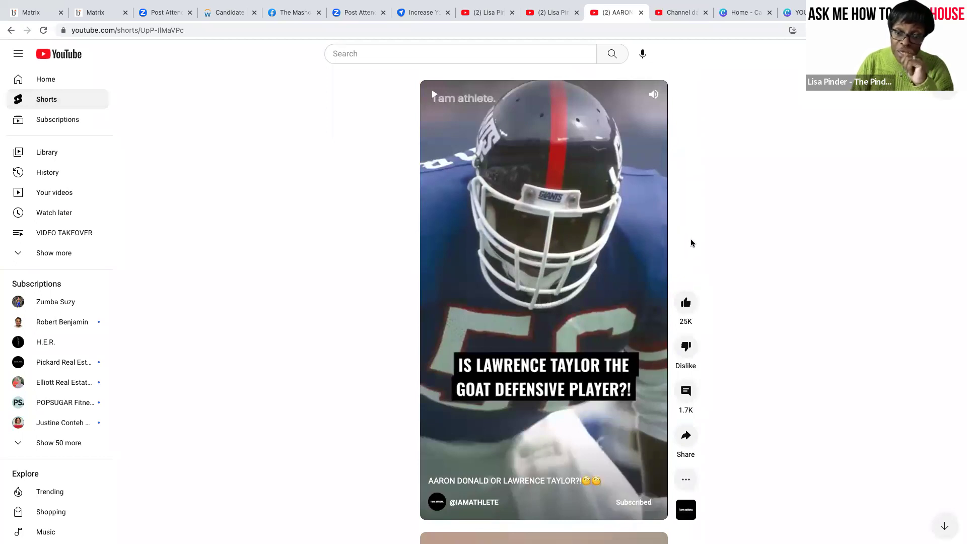
scroll(691, 243, "down", 3)
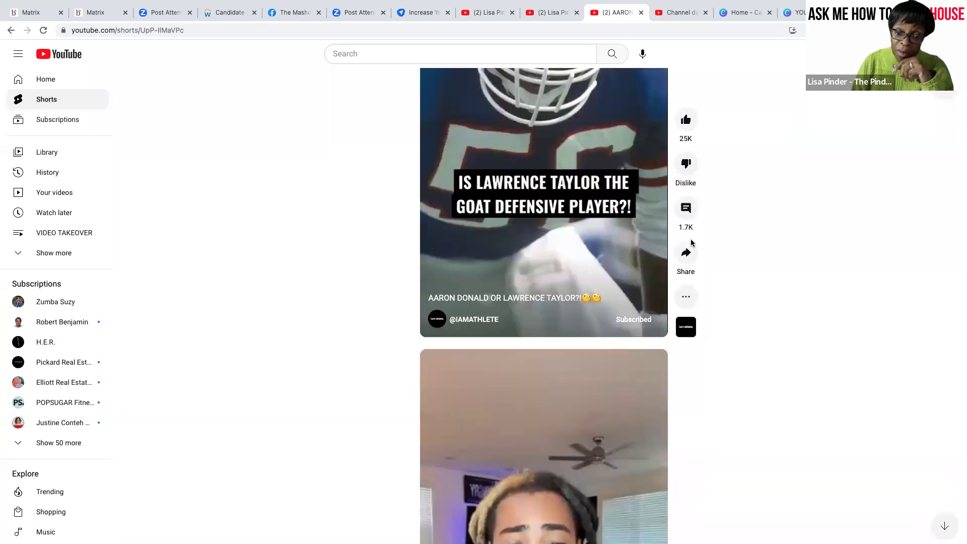
scroll(691, 243, "down", 3)
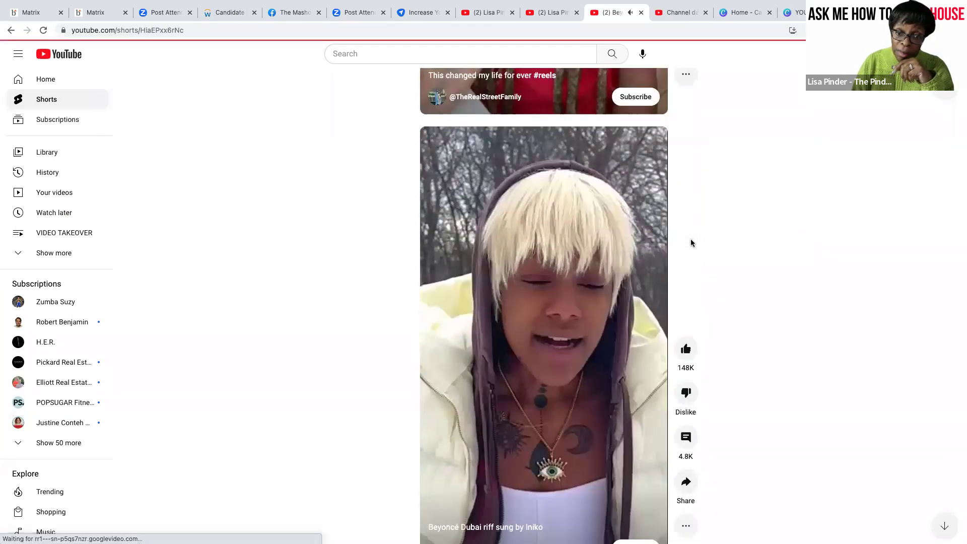
scroll(691, 243, "down", 3)
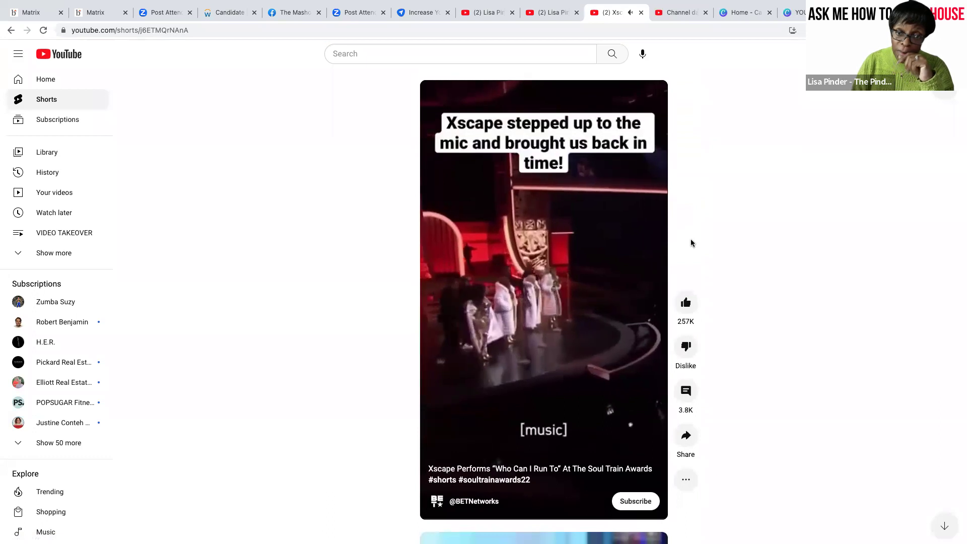
scroll(691, 244, "down", 3)
scroll(691, 243, "down", 3)
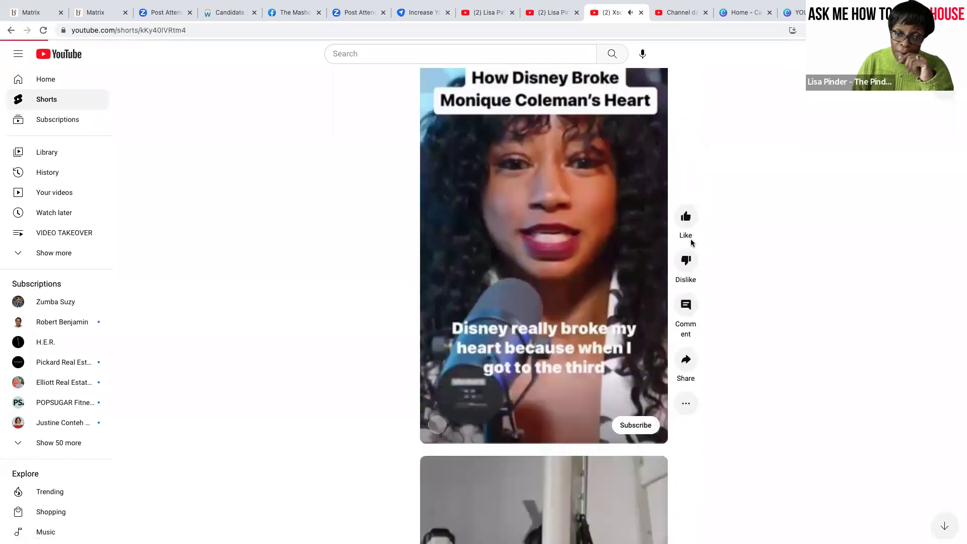
scroll(691, 243, "down", 3)
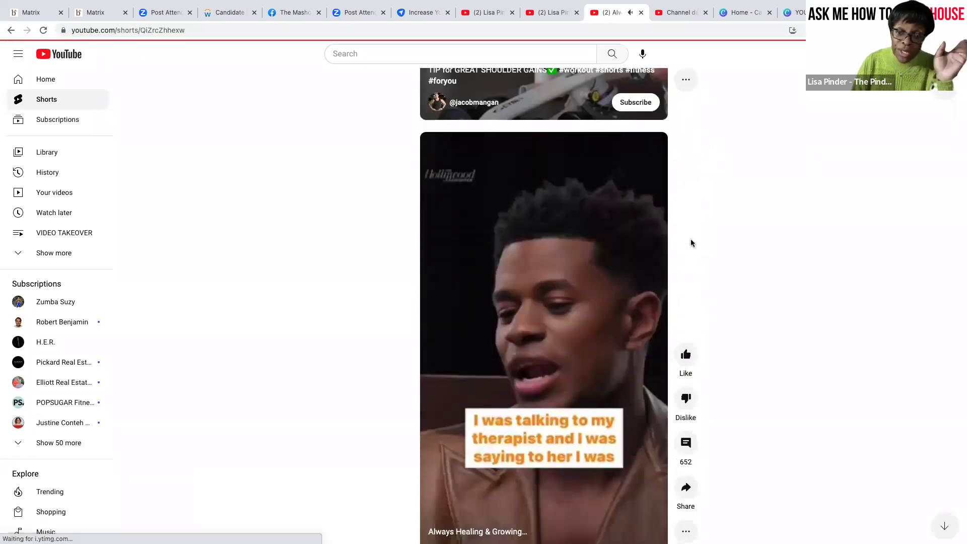
scroll(691, 244, "down", 3)
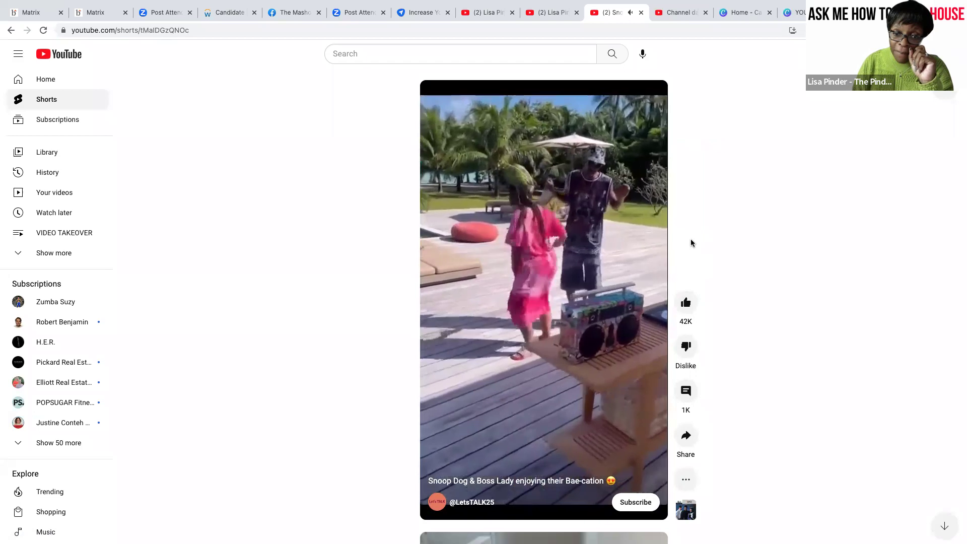
scroll(691, 244, "down", 2)
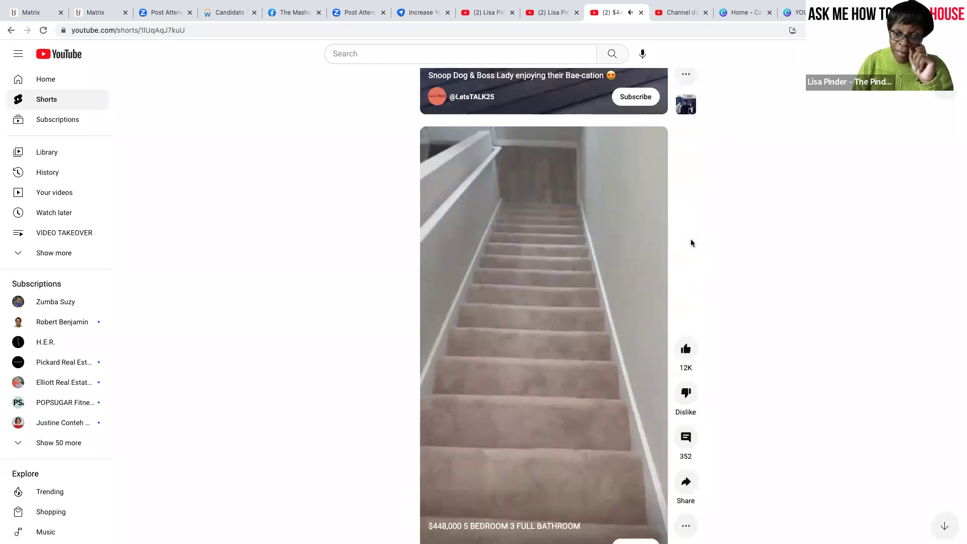